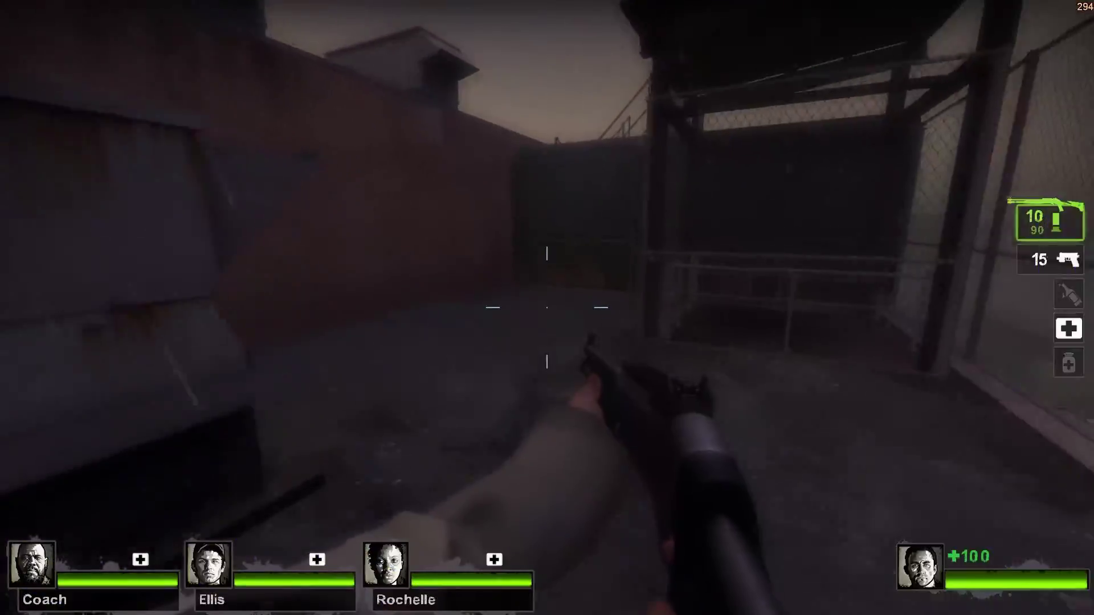
pyautogui.press('w')
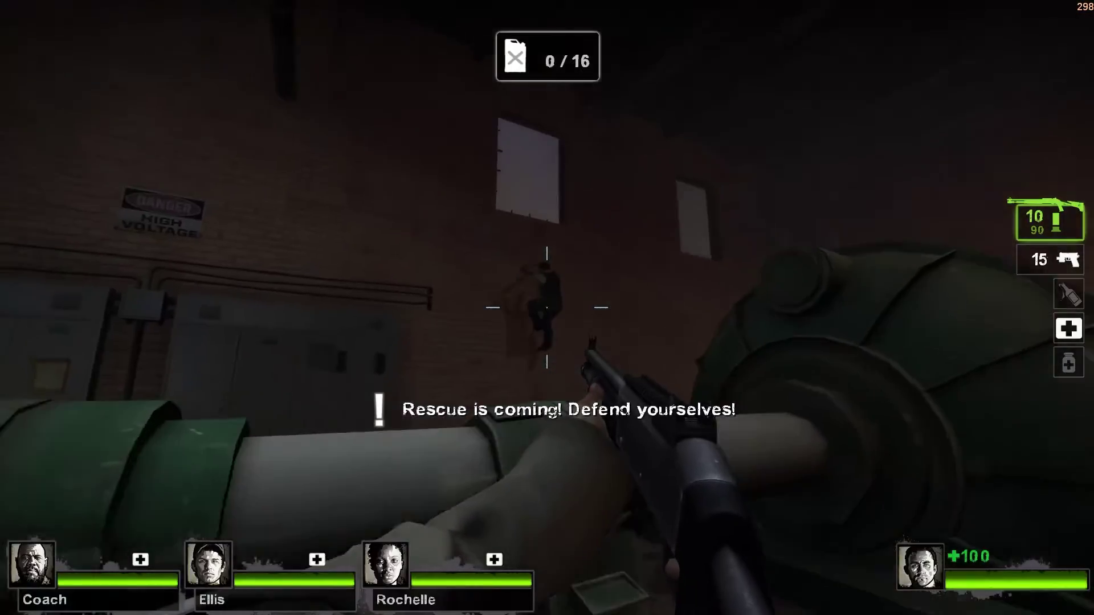
pyautogui.click(547, 307)
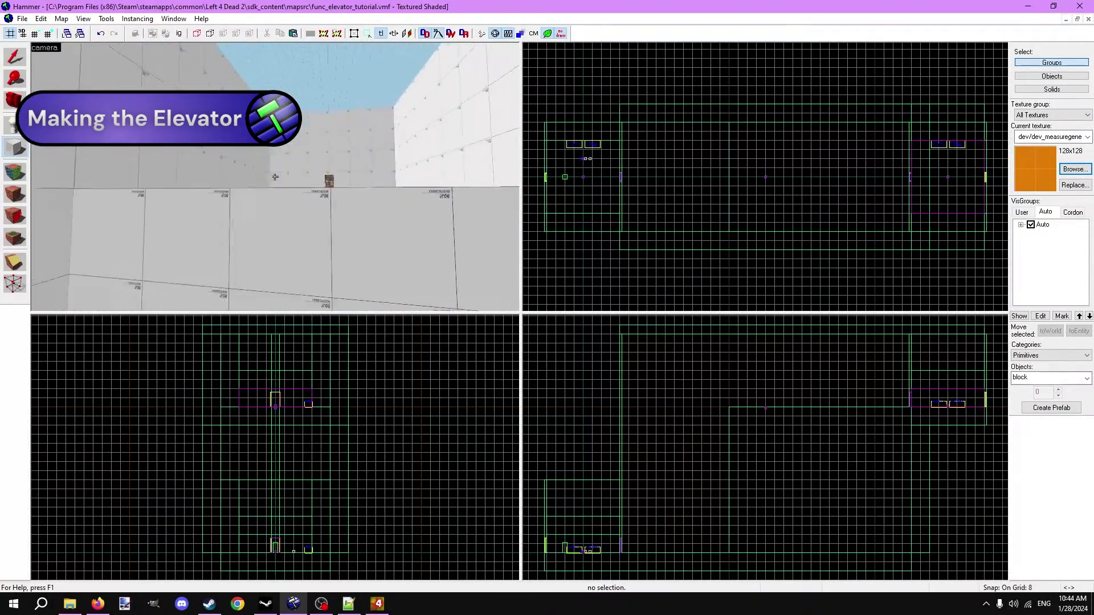
# Step: Create a block 128 by 256 units and 8 units thick on the shaft floor and tie it to an entity
pyautogui.press('s')
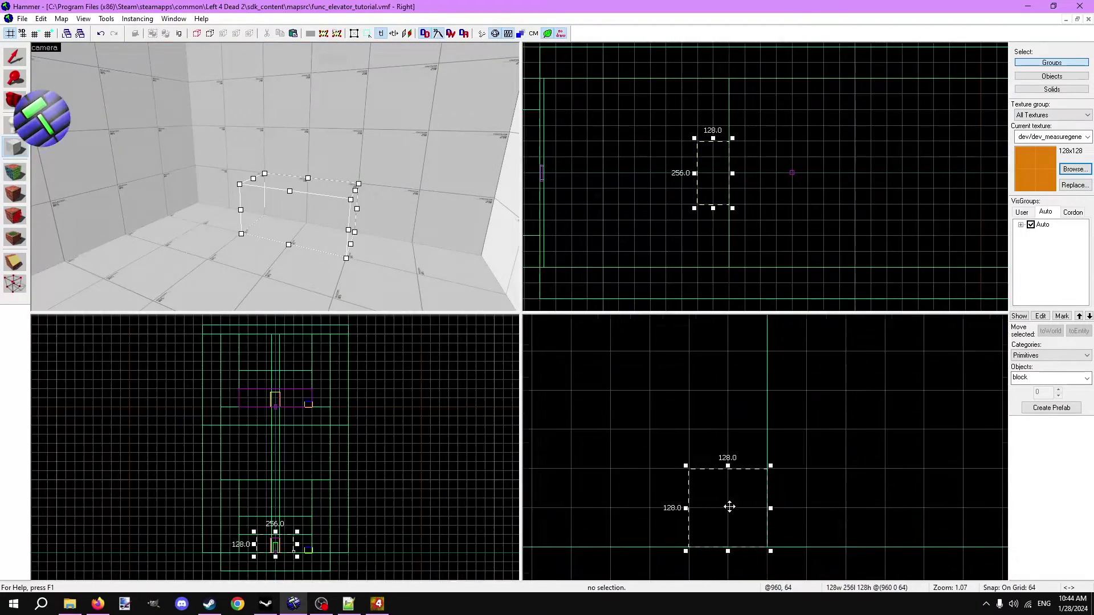
pyautogui.press('Return')
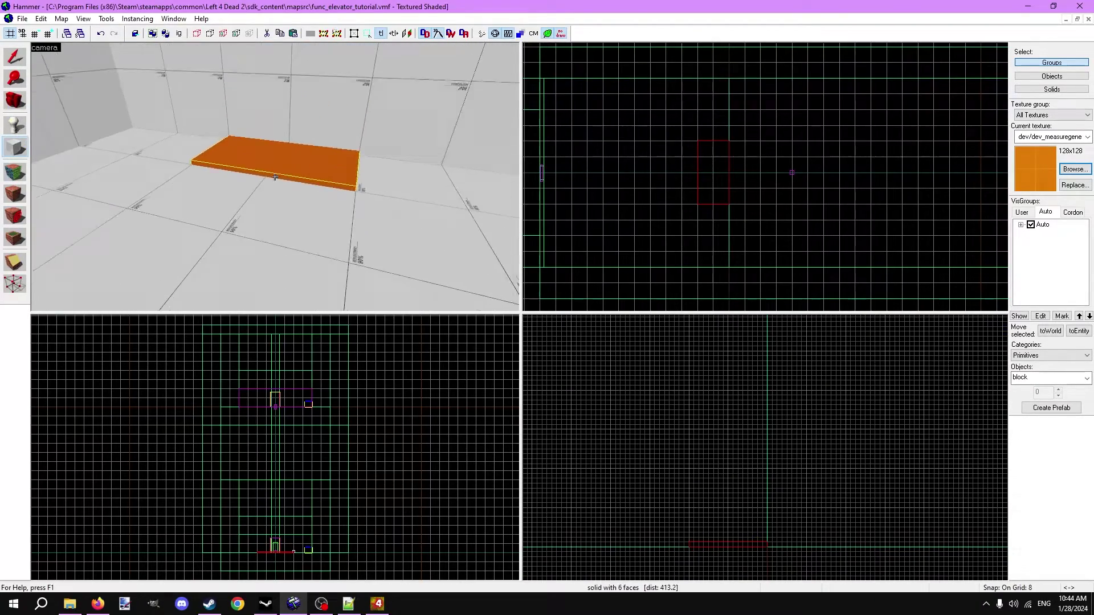
pyautogui.hotkey('shift', 's')
pyautogui.hotkey('ctrl', 't')
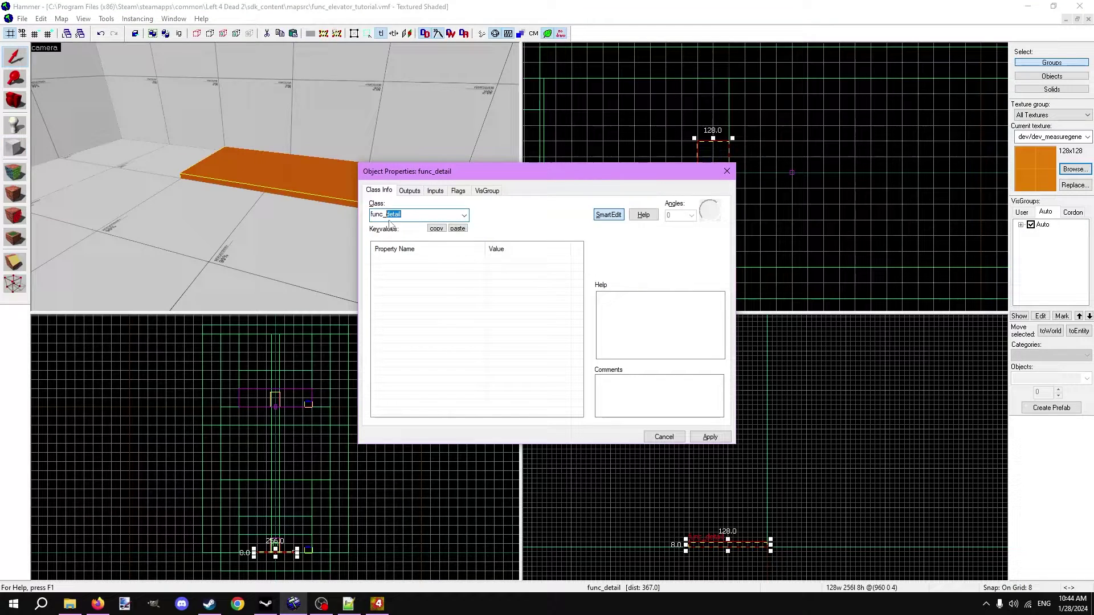
# Step: Set the block entity's class to func_elevator and name it elevator
pyautogui.write('func_elevator')
pyautogui.press('Return')
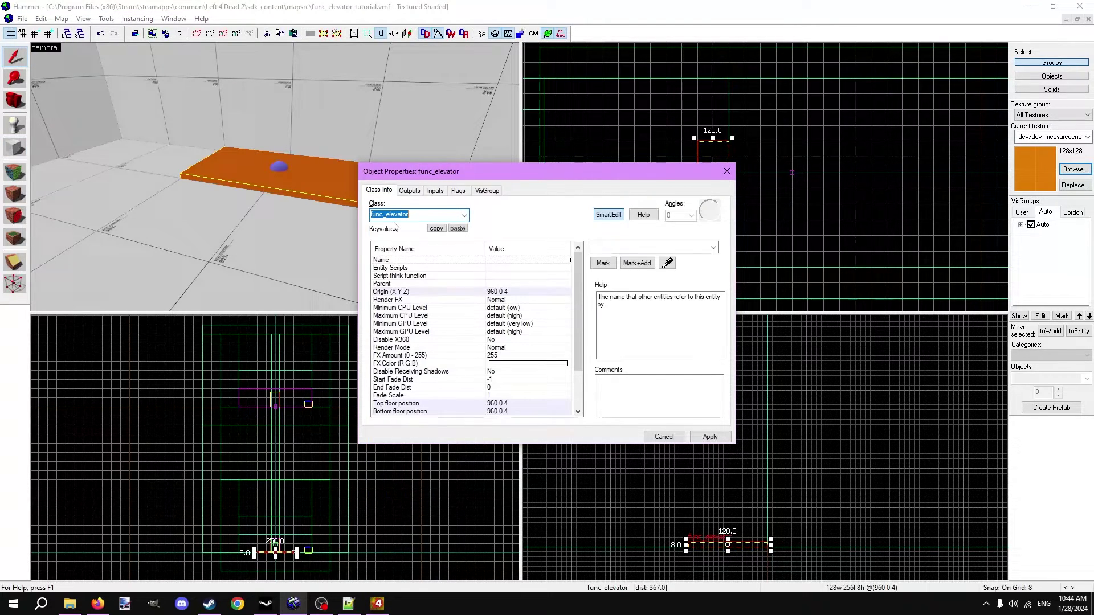
pyautogui.write('elevator')
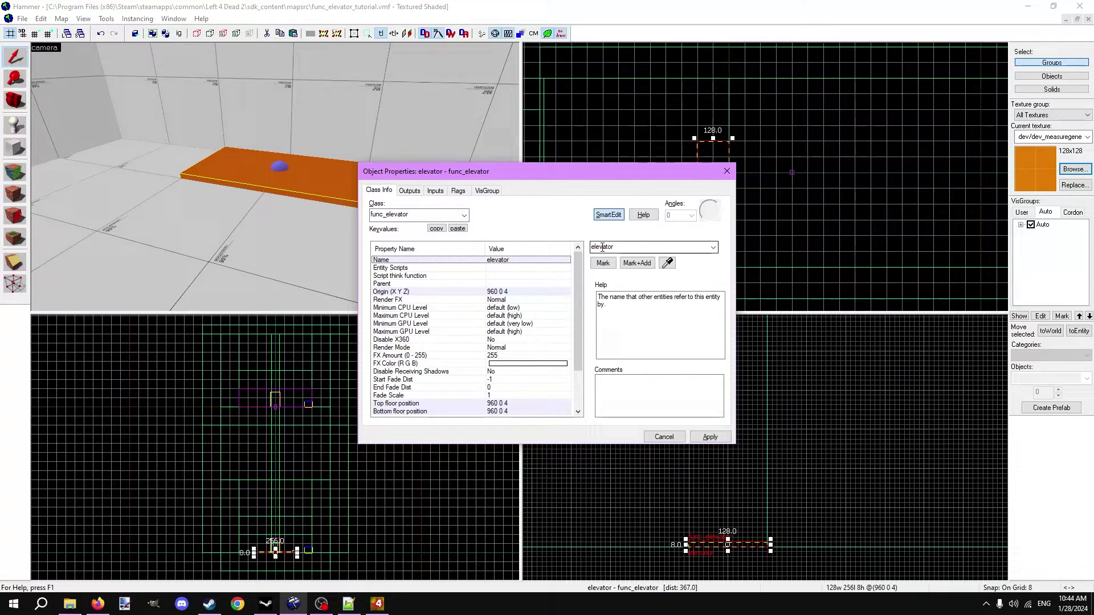
pyautogui.press('Return')
# Step: Place an info_elevator_floor entity on top of the orange elevator platform
pyautogui.hotkey('shift', 'e')
pyautogui.click(1020, 377)
pyautogui.write('elevator')
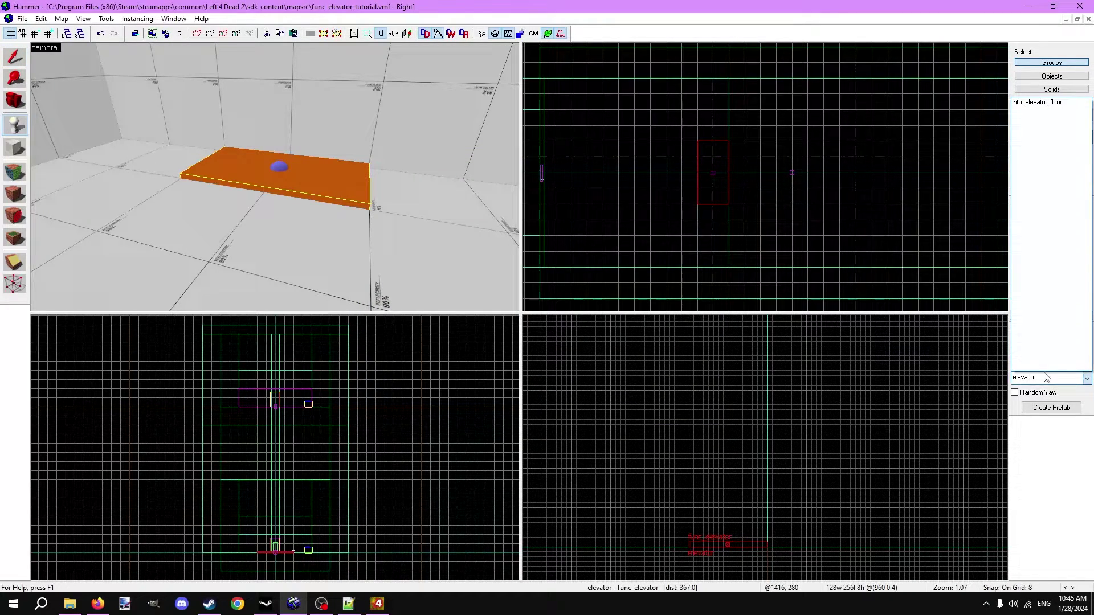
pyautogui.click(1046, 106)
pyautogui.scroll(4, 284, 188)
pyautogui.click(284, 204)
pyautogui.hotkey('shift', 's')
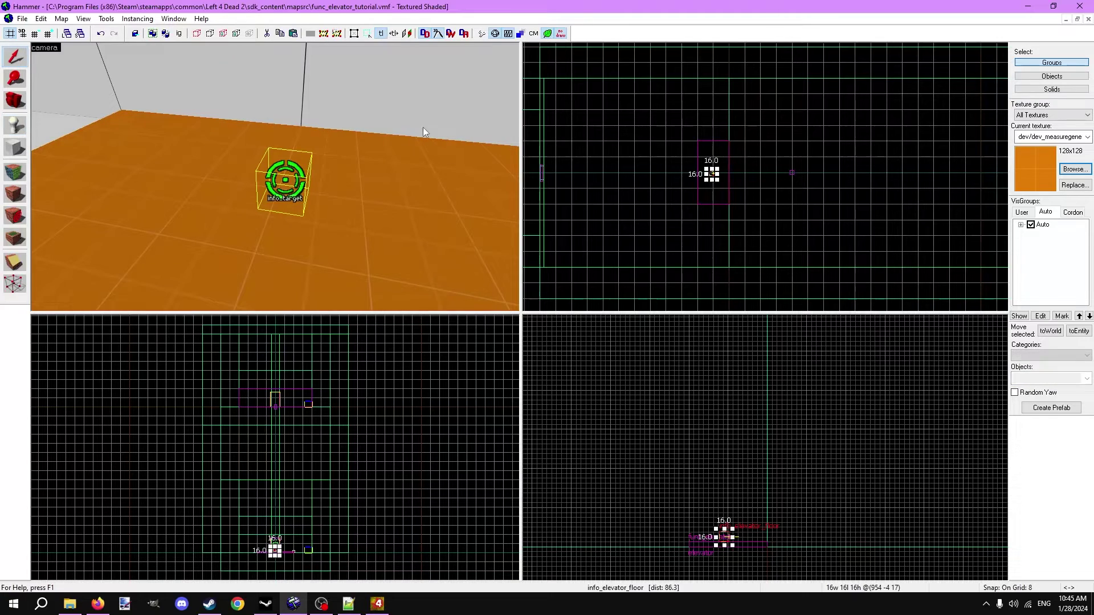
# Step: Align the info_elevator_floor entity with the elevator's origin at 960 0 4, using a grid of 4 for the final adjustment
pyautogui.hotkey('ctrl', 'e')
pyautogui.scroll(12, 765, 178)
pyautogui.moveTo(764, 158); pyautogui.dragTo(778, 150)
pyautogui.scroll(11, 764, 458)
pyautogui.moveTo(793, 386); pyautogui.dragTo(796, 440)
pyautogui.scroll(4, 803, 437)
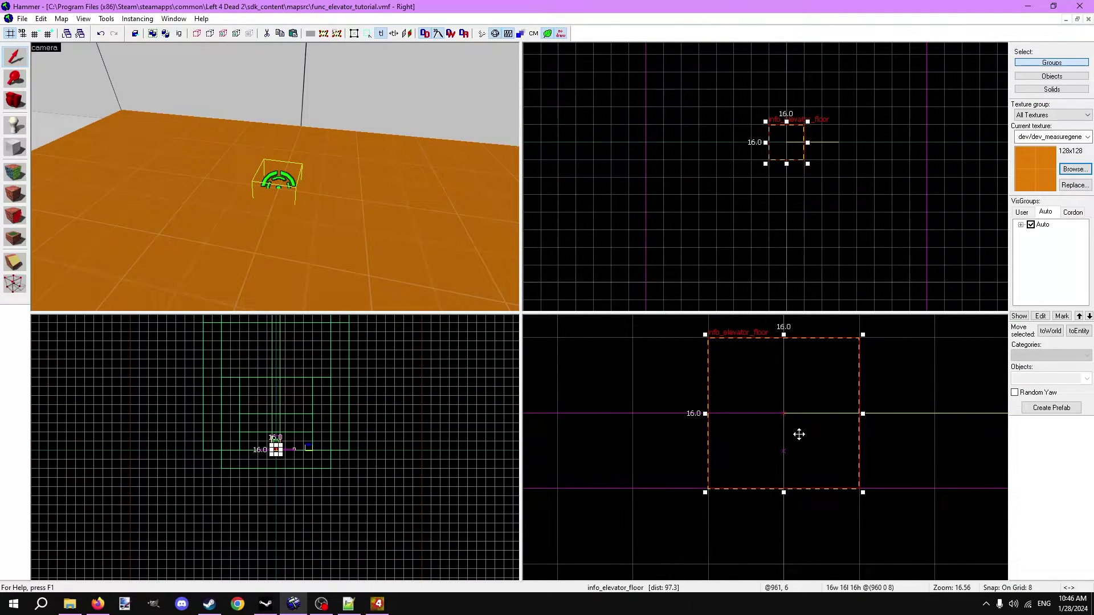
pyautogui.press('[')
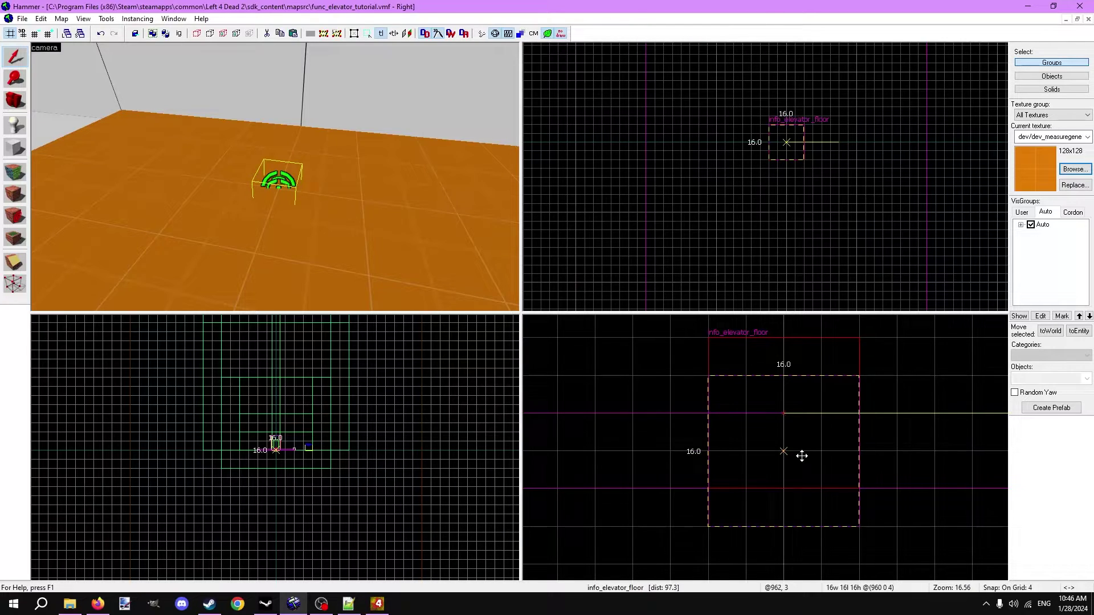
pyautogui.moveTo(802, 456); pyautogui.dragTo(801, 456)
# Step: Name the info_elevator_floor entity on the platform bottom
pyautogui.press('z')
pyautogui.press('w')
pyautogui.press('z')
pyautogui.hotkey('alt', 'Return')
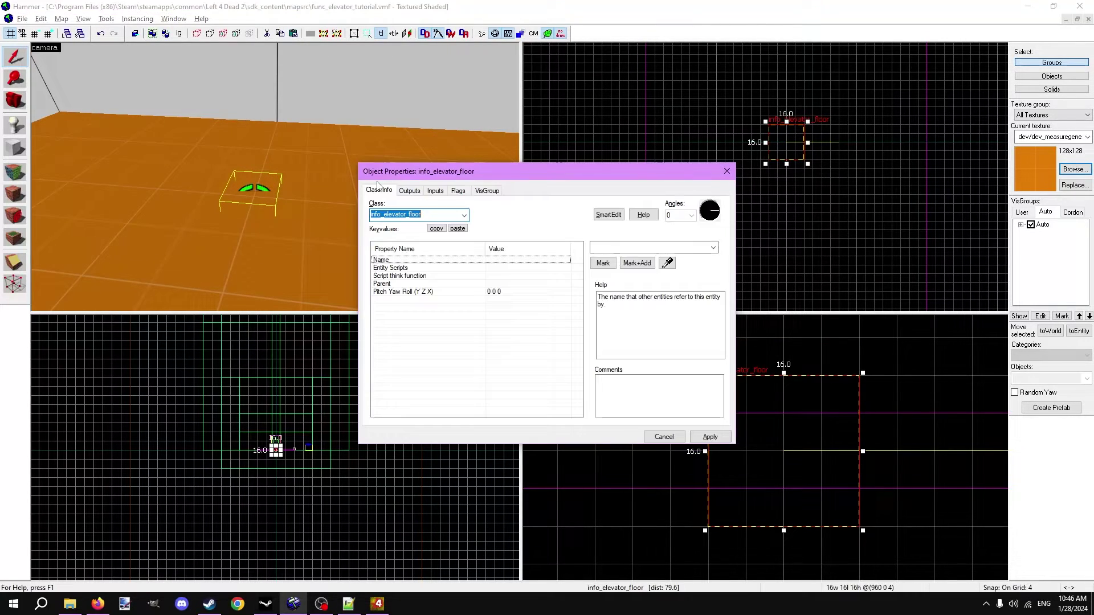
pyautogui.write('botto')
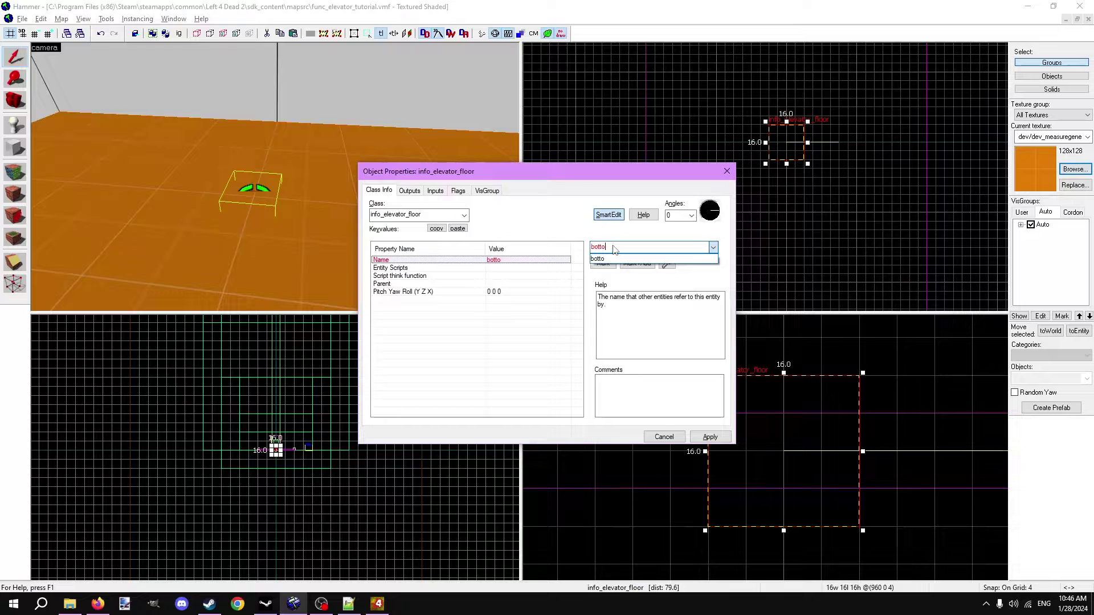
pyautogui.write('m')
pyautogui.press('Return')
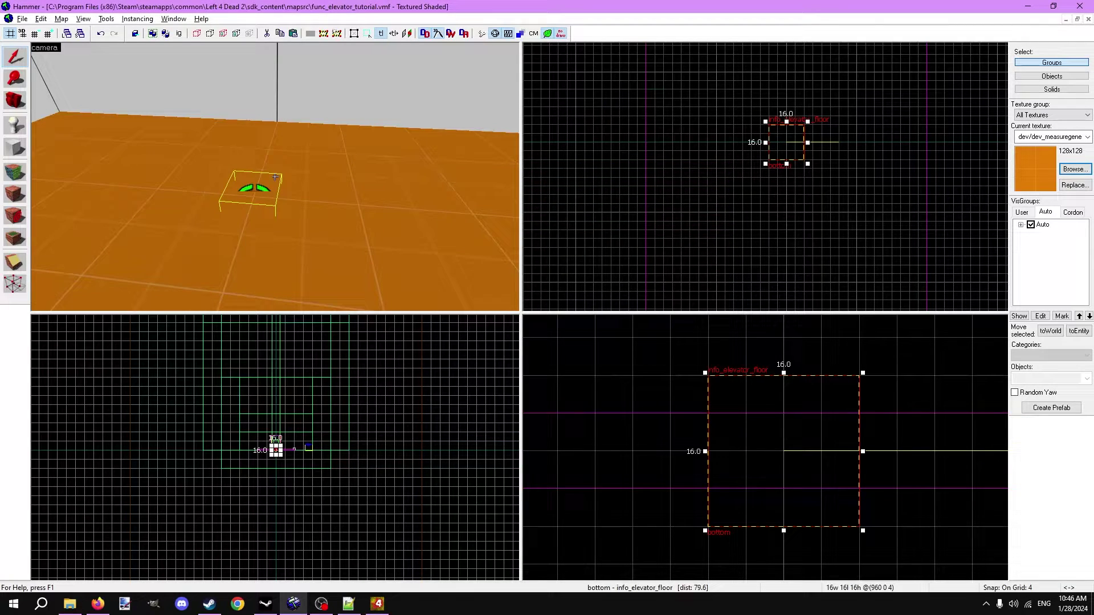
# Step: Paste one copy of the bottom floor entity at the center of the original with Paste Special
pyautogui.hotkey('ctrl', 'shift', 'v')
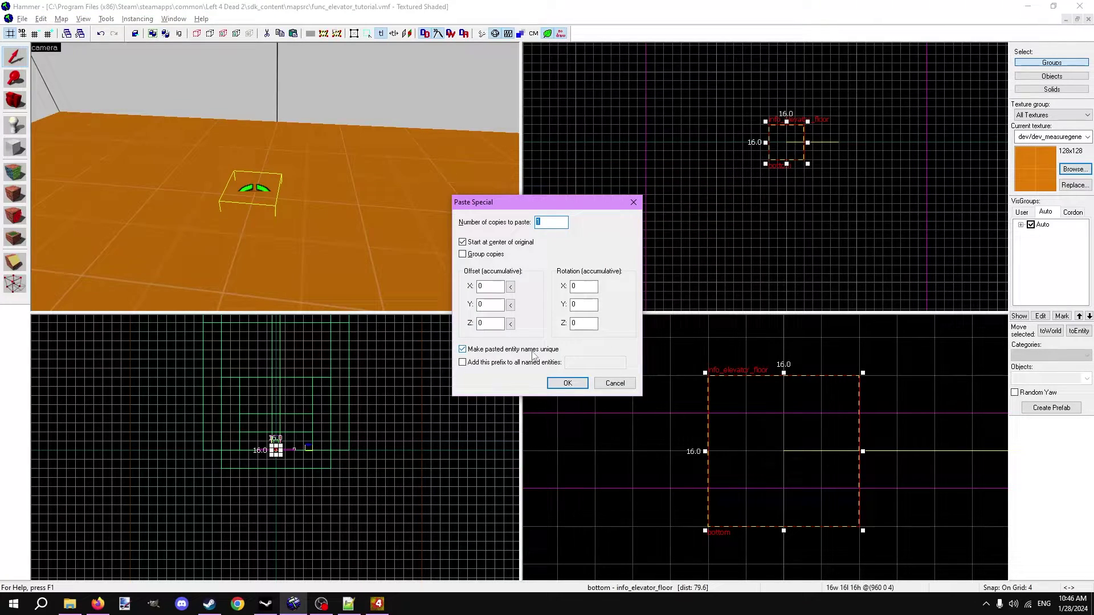
pyautogui.click(566, 383)
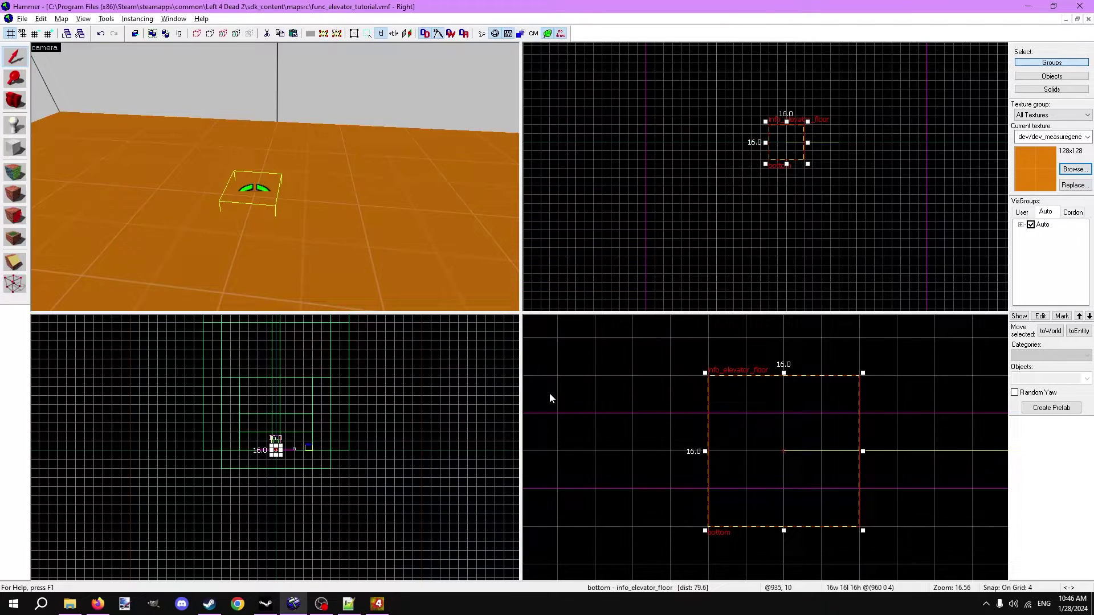
pyautogui.press('z')
pyautogui.press('z')
# Step: Raise the grid size to 512 and move the copied floor entity up 1024 units to the upper floor level
pyautogui.scroll(-20, 668, 408)
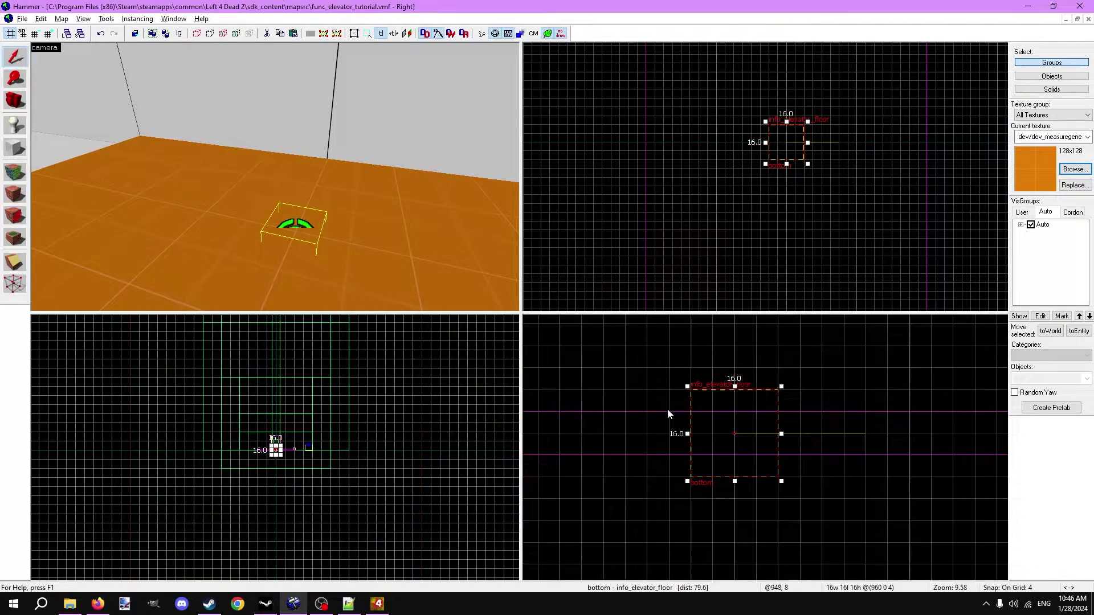
pyautogui.press(']')
pyautogui.press(']')
pyautogui.press(']')
pyautogui.press(']')
pyautogui.scroll(-1, 692, 453)
pyautogui.press(']')
pyautogui.press(']')
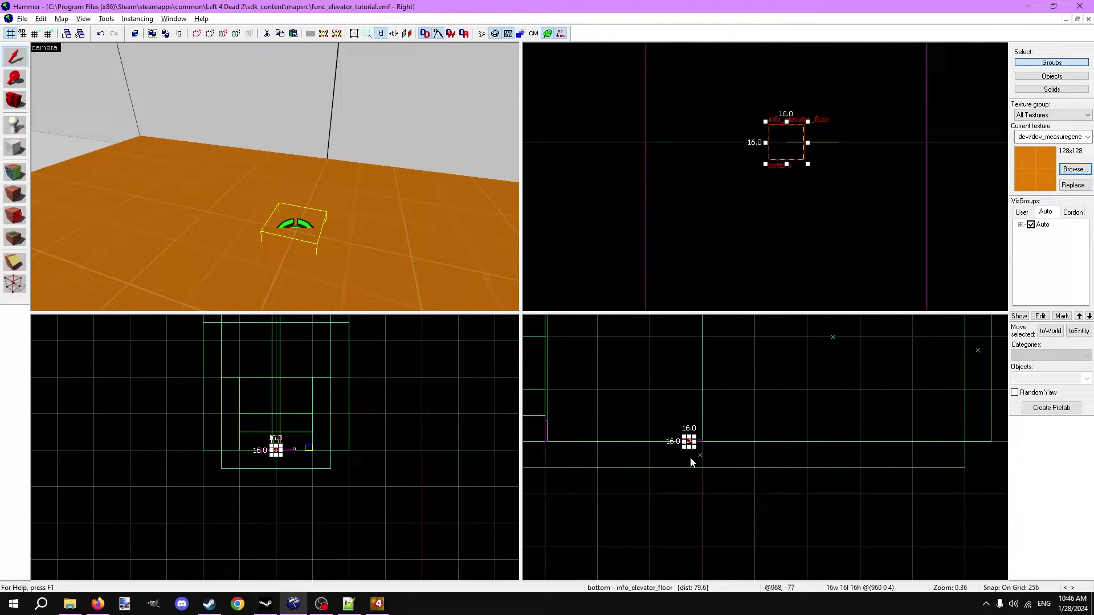
pyautogui.scroll(-2, 688, 467)
pyautogui.scroll(-1, 692, 504)
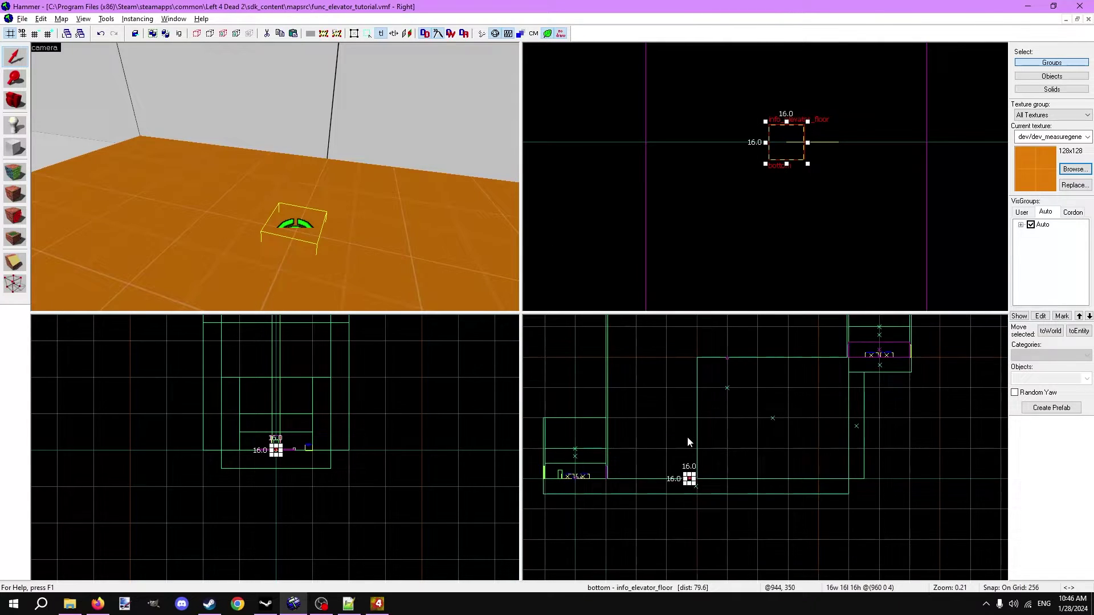
pyautogui.press(']')
pyautogui.press('Up')
pyautogui.press('Up')
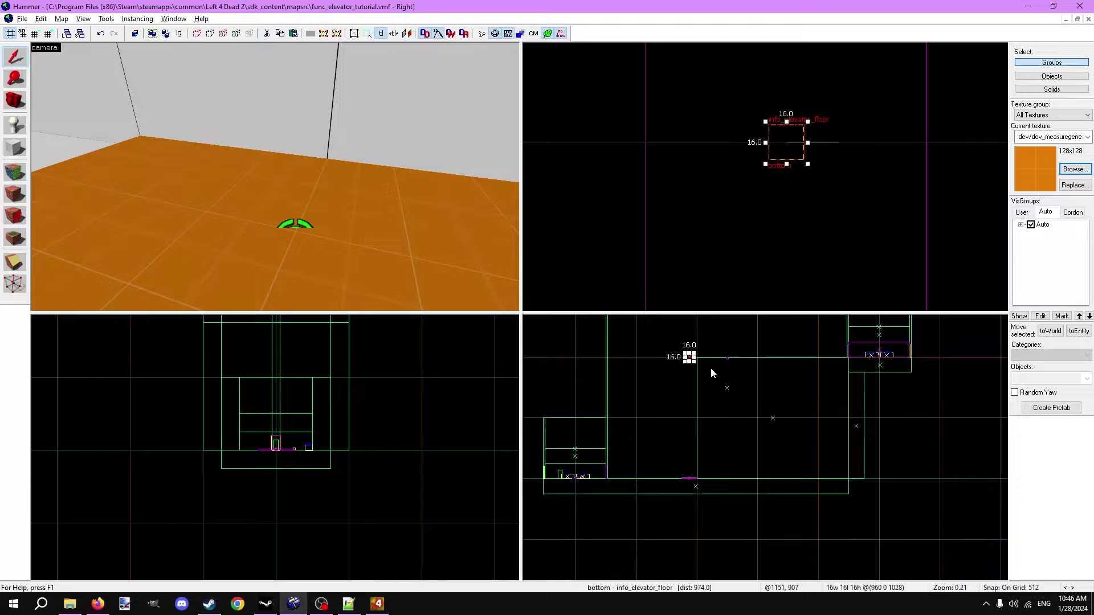
# Step: Reduce the grid size to 8 and lower the copied floor entity by 8 units to a height of 1020
pyautogui.scroll(15, 692, 362)
pyautogui.press('[')
pyautogui.press('[')
pyautogui.press('[')
pyautogui.press('[')
pyautogui.press('[')
pyautogui.press('[')
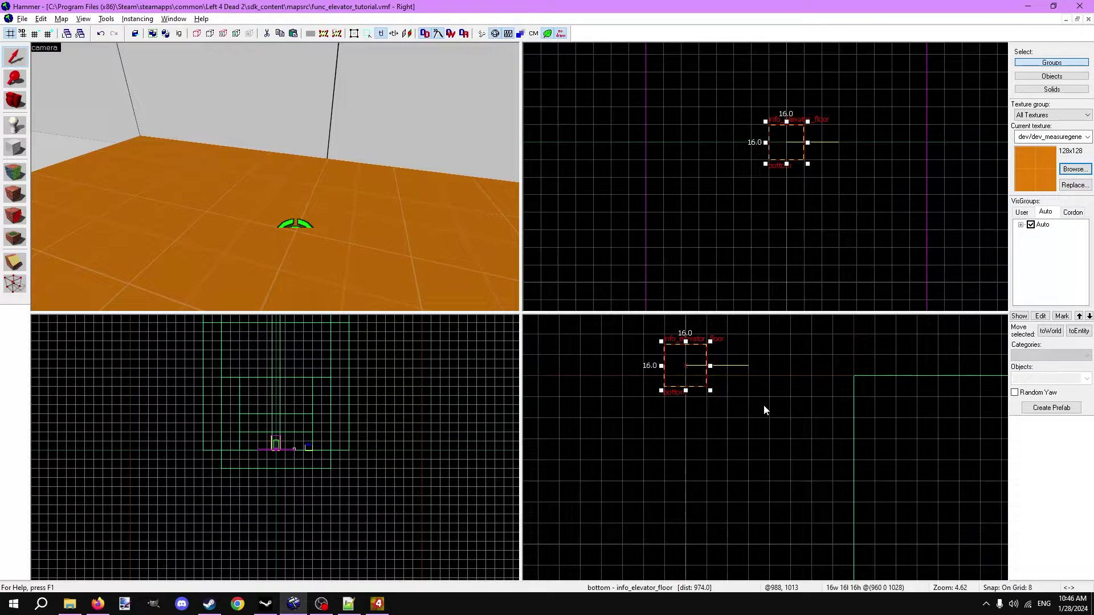
pyautogui.press('Down')
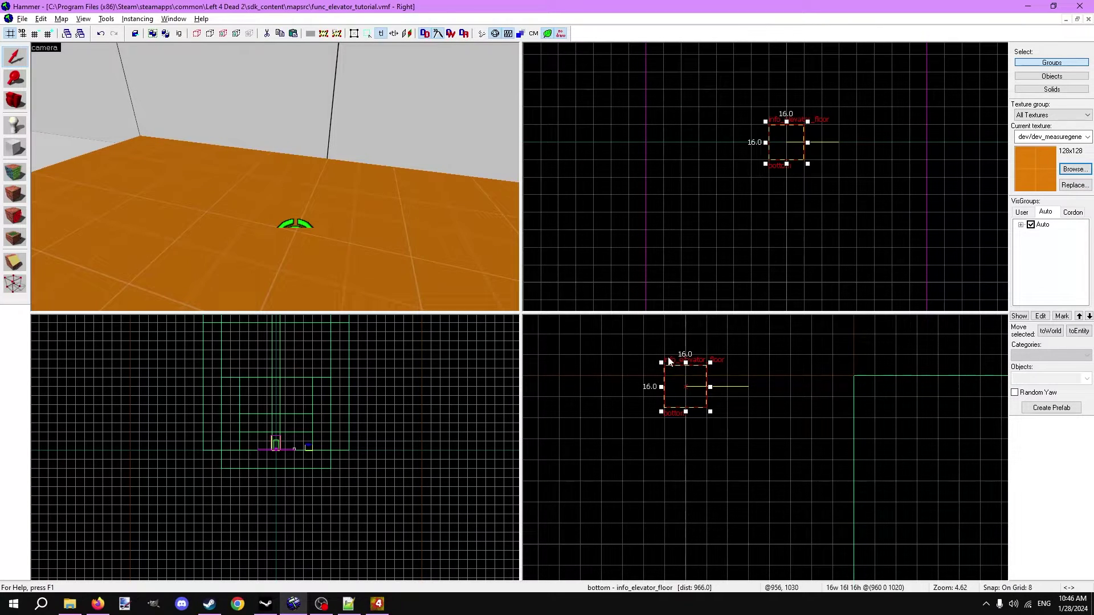
# Step: Rename the copied info_elevator_floor entity at the upper floor as top
pyautogui.press('z')
pyautogui.press('w')
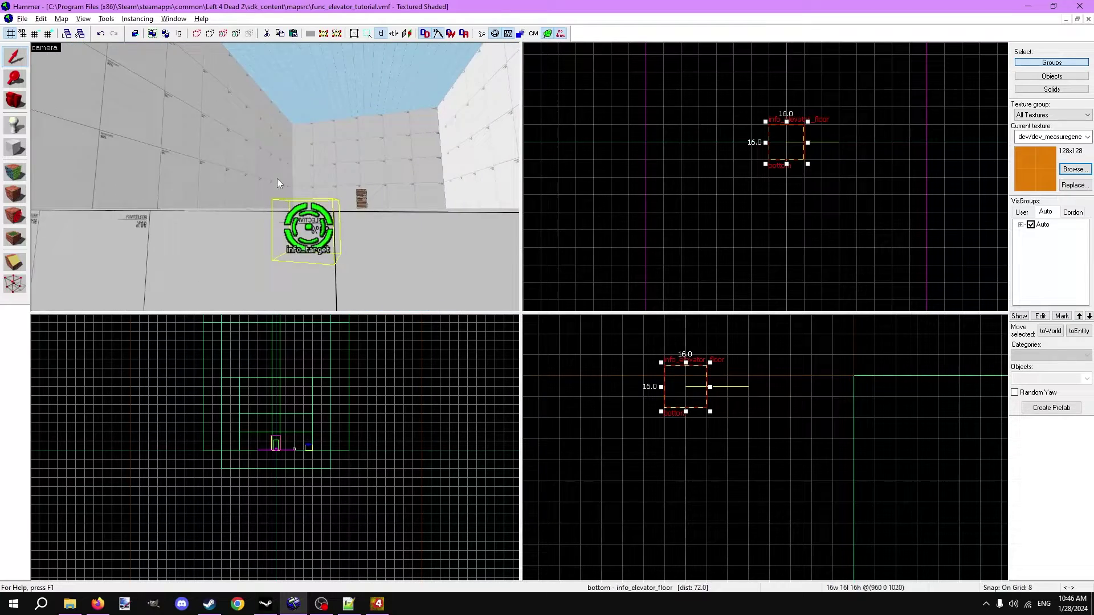
pyautogui.press('z')
pyautogui.doubleClick(276, 178)
pyautogui.doubleClick(595, 248)
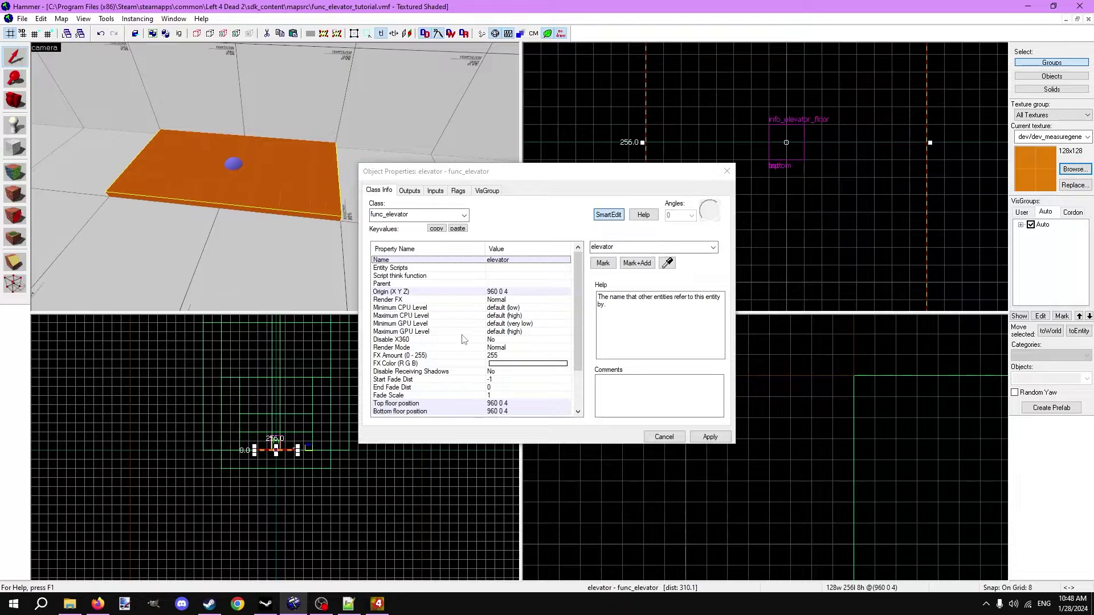
# Step: Set the func_elevator's Top floor position to 960 0 24 so its handle separates from the origin
pyautogui.scroll(-1, 462, 340)
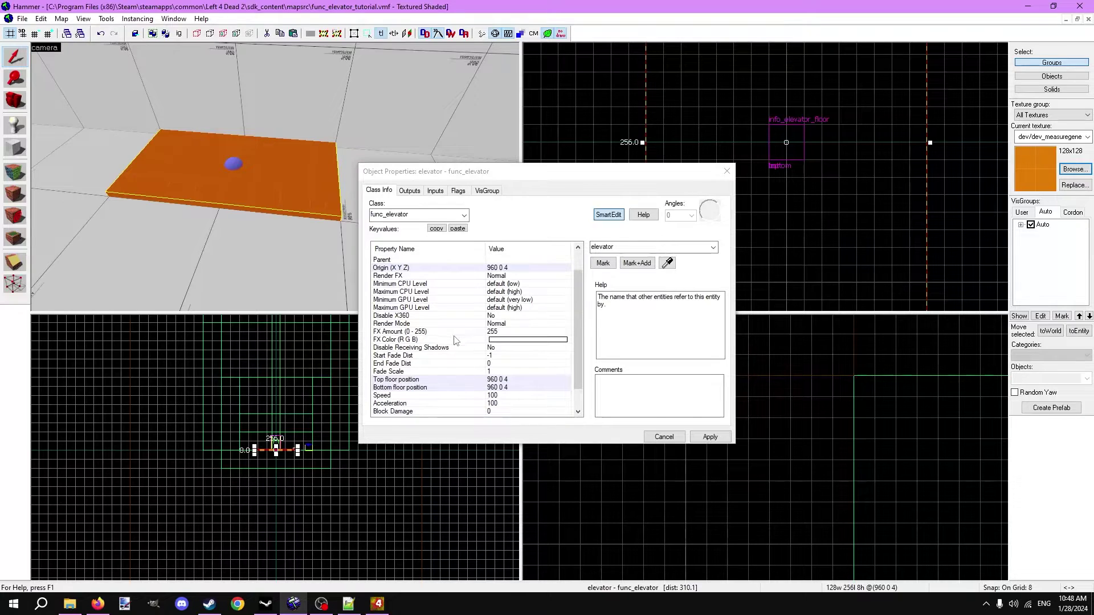
pyautogui.click(497, 380)
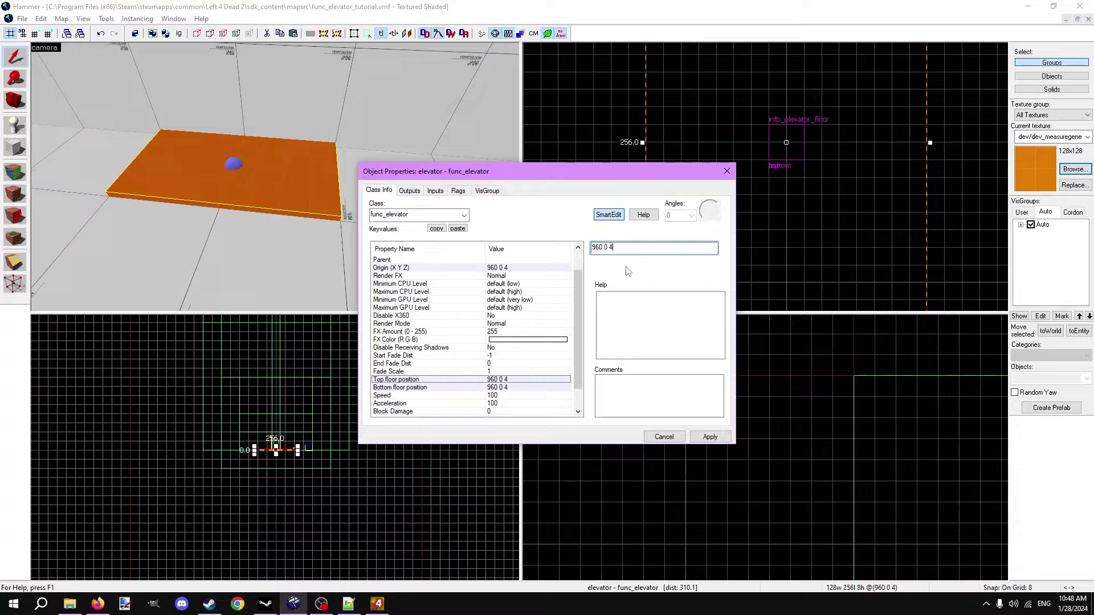
pyautogui.click(349, 399)
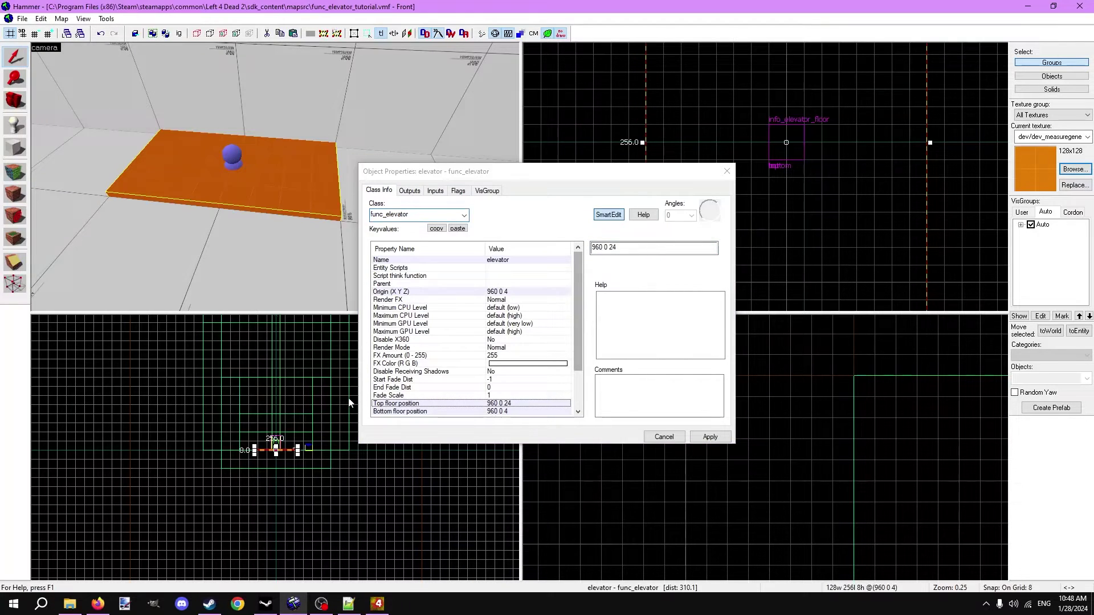
# Step: Move the elevator's top floor position handle up to 960 0 1020, at the center of the top floor entity
pyautogui.scroll(5, 200, 178)
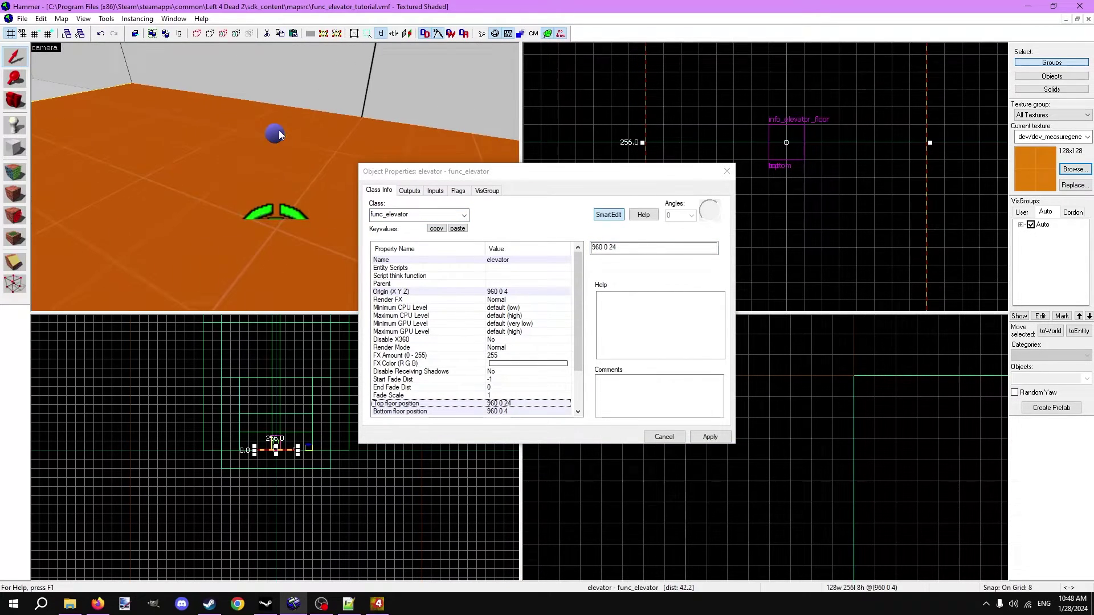
pyautogui.scroll(-3, 257, 118)
pyautogui.scroll(6, 276, 504)
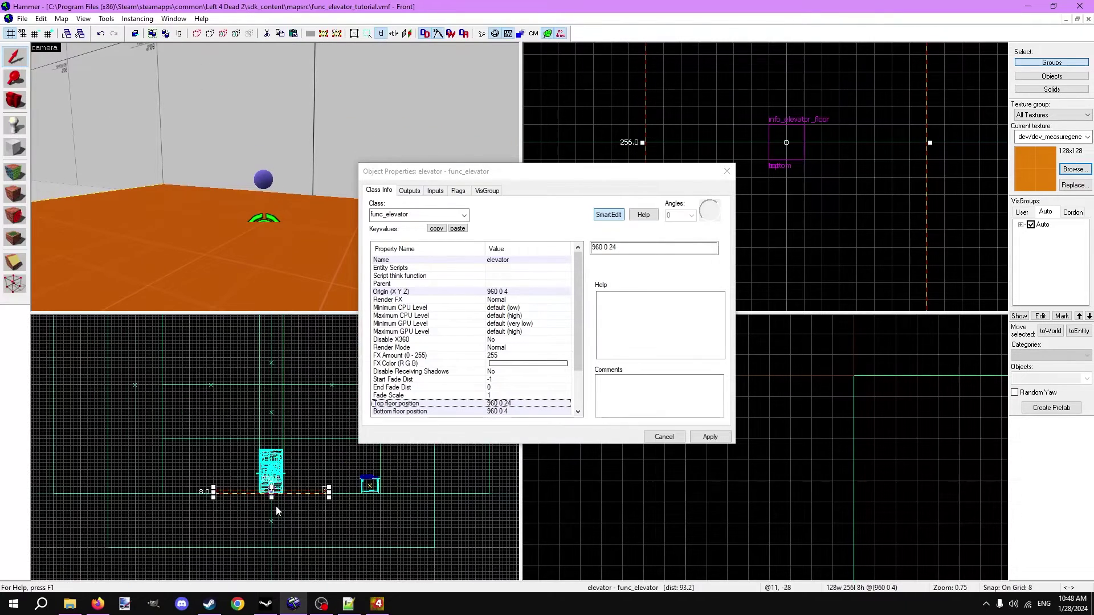
pyautogui.scroll(3, 261, 462)
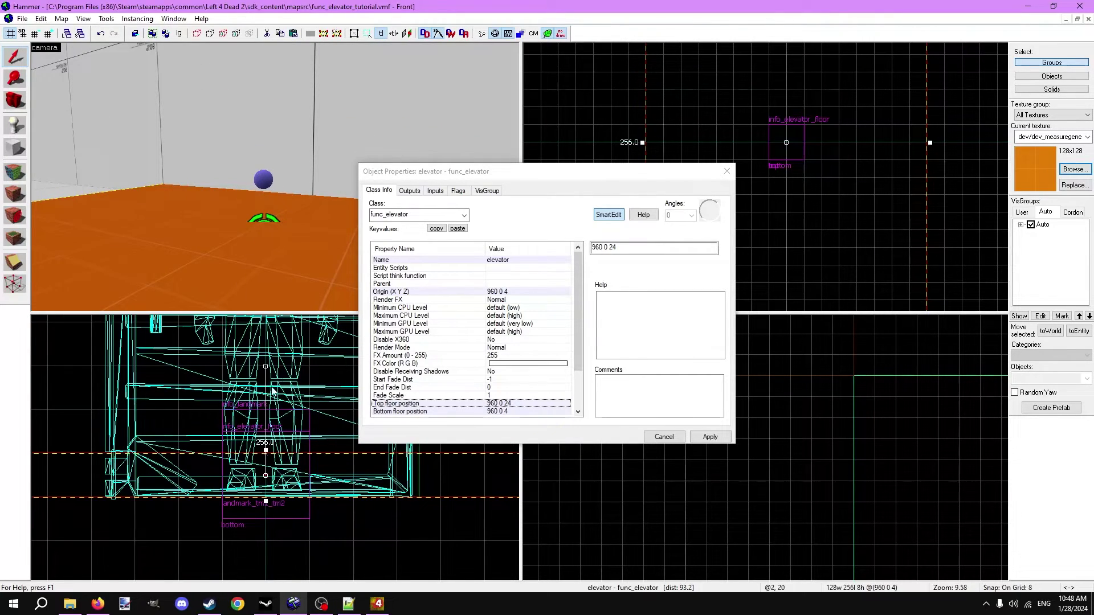
pyautogui.scroll(-18, 834, 435)
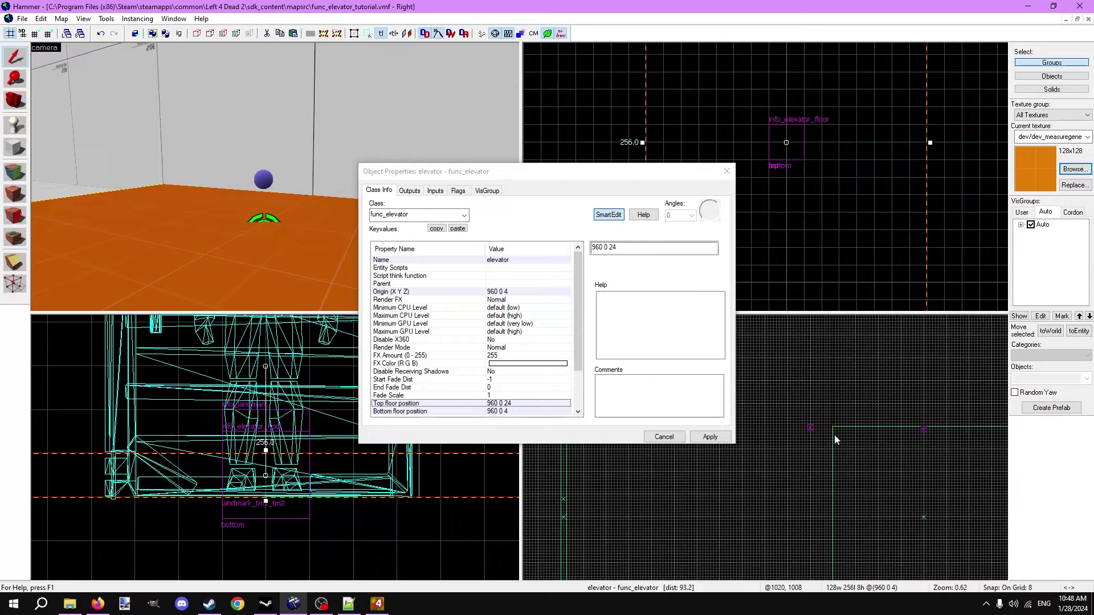
pyautogui.scroll(18, 836, 517)
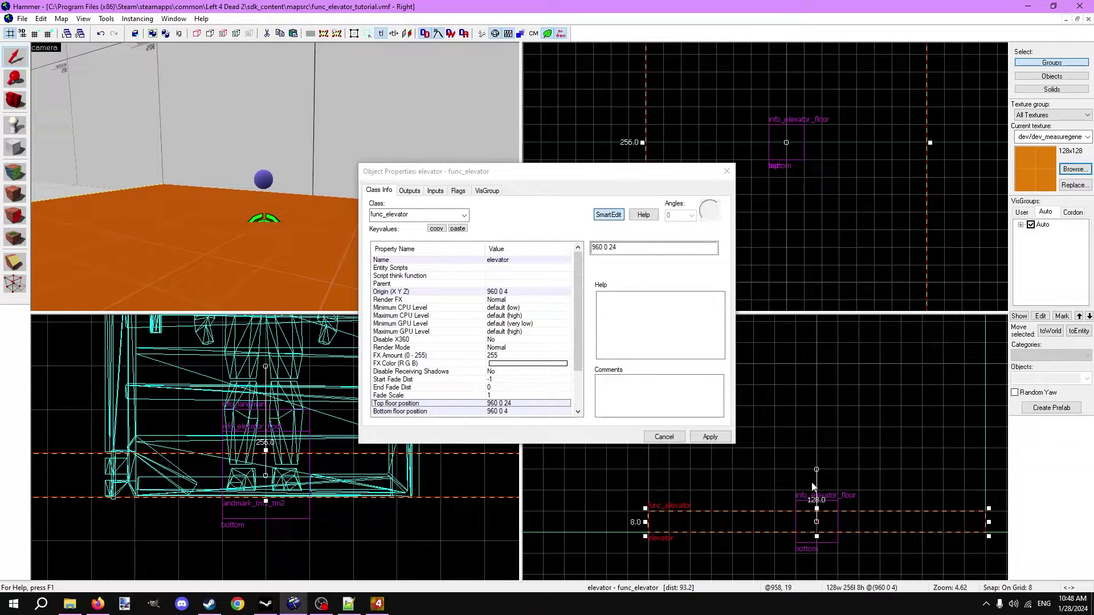
pyautogui.scroll(-10, 816, 456)
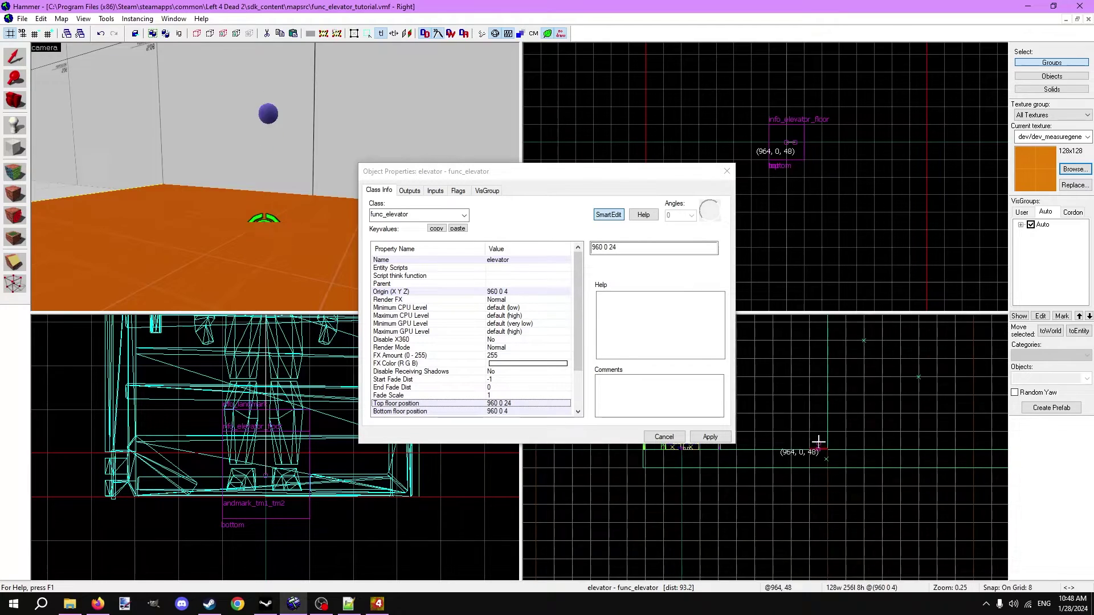
pyautogui.scroll(14, 813, 352)
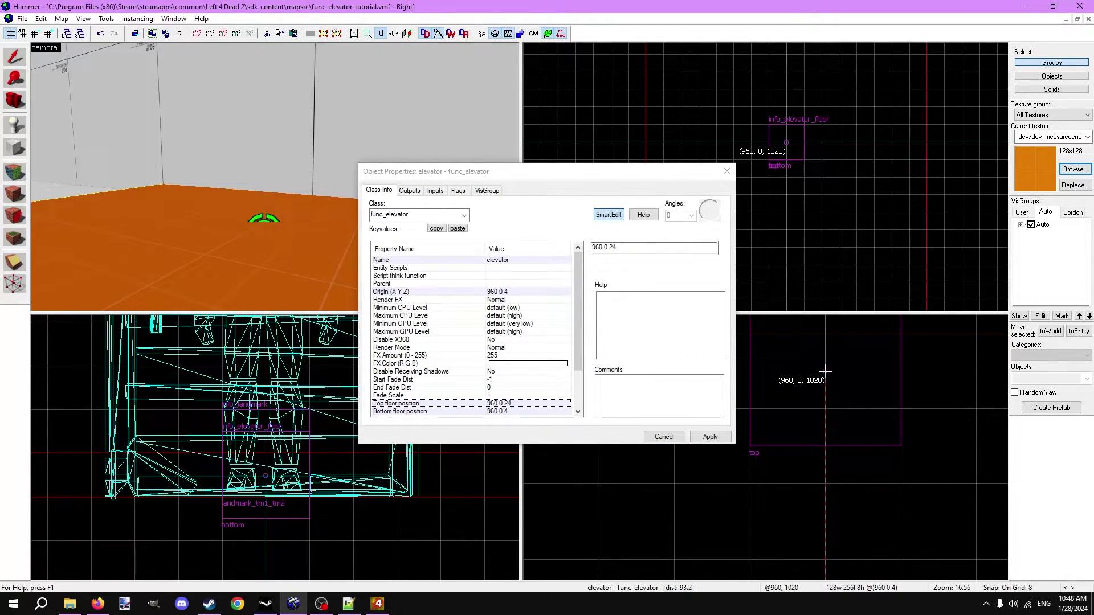
pyautogui.click(825, 371)
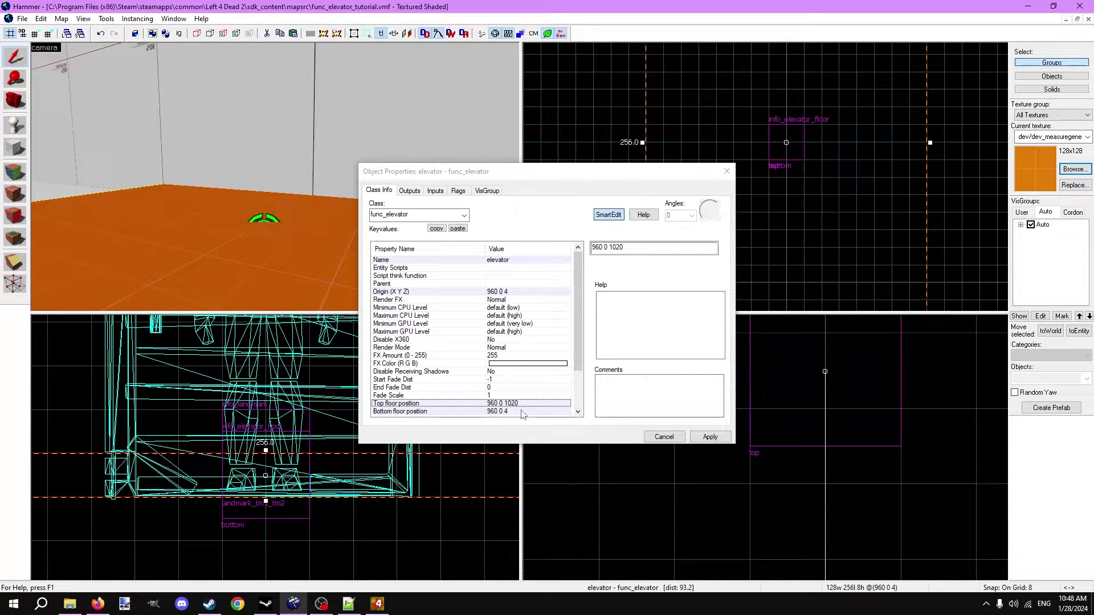
# Step: Set the func_elevator's Speed to 40
pyautogui.scroll(-2, 490, 384)
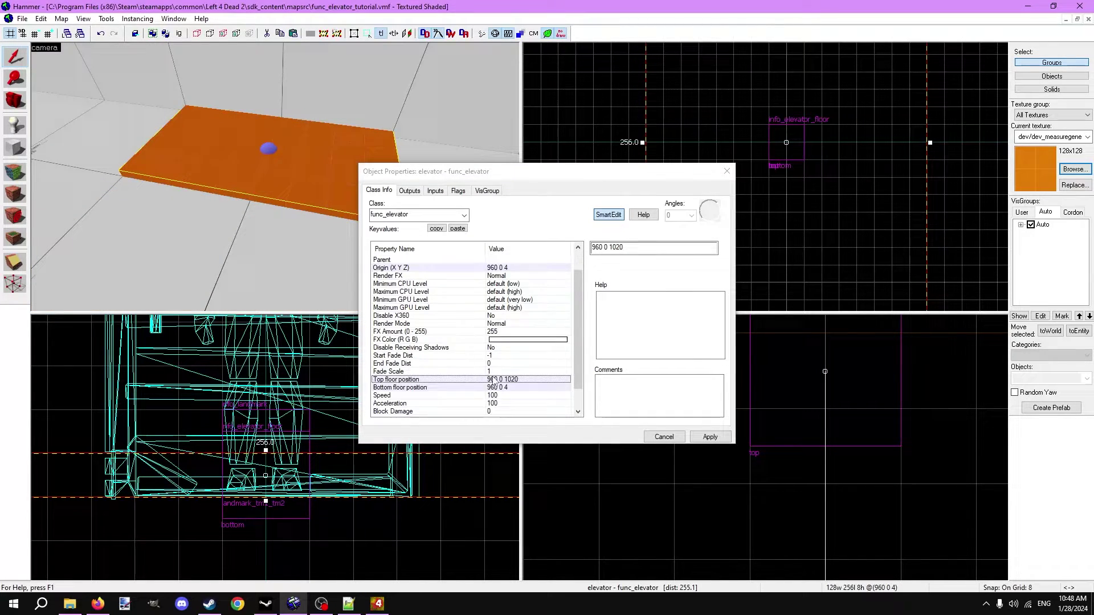
pyautogui.click(503, 371)
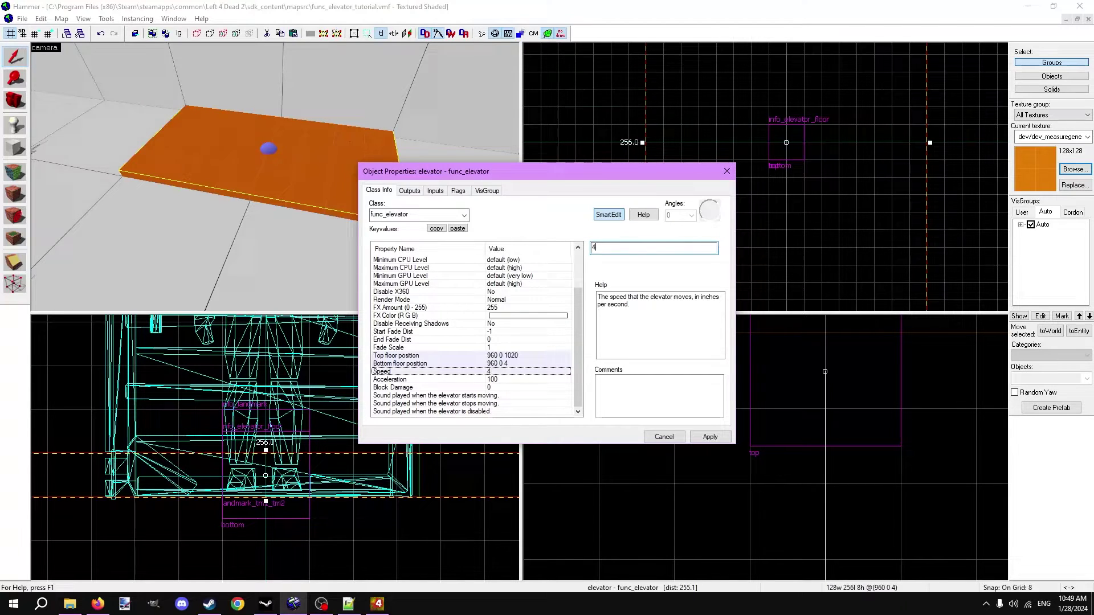
pyautogui.write('40')
pyautogui.press('Return')
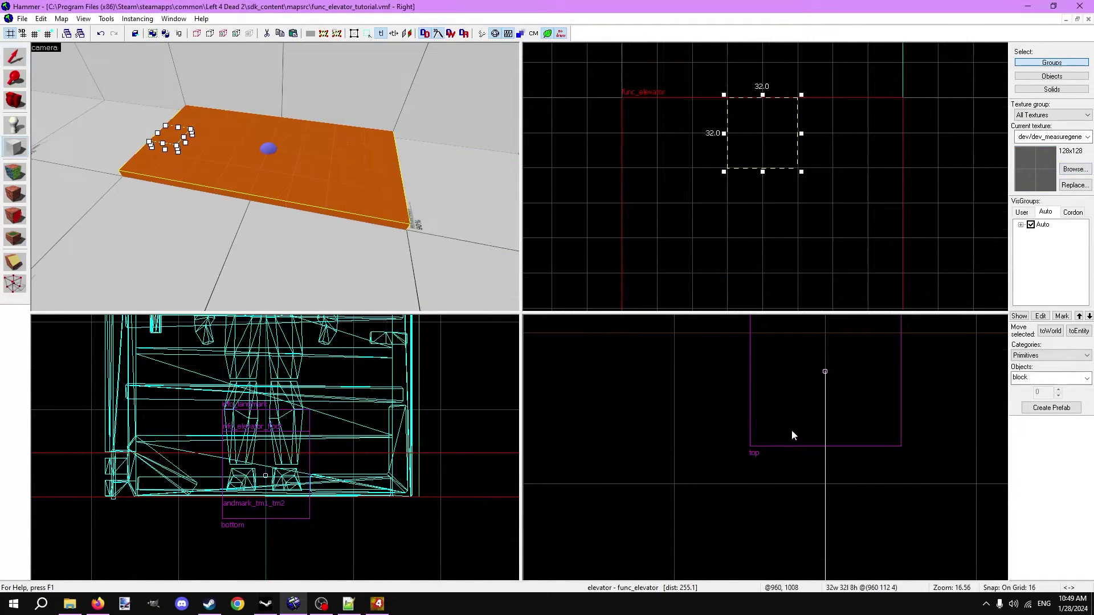
# Step: Create a 32 by 32 block, 56 units tall, standing on the elevator platform near its edge
pyautogui.scroll(-20, 791, 429)
pyautogui.scroll(10, 778, 515)
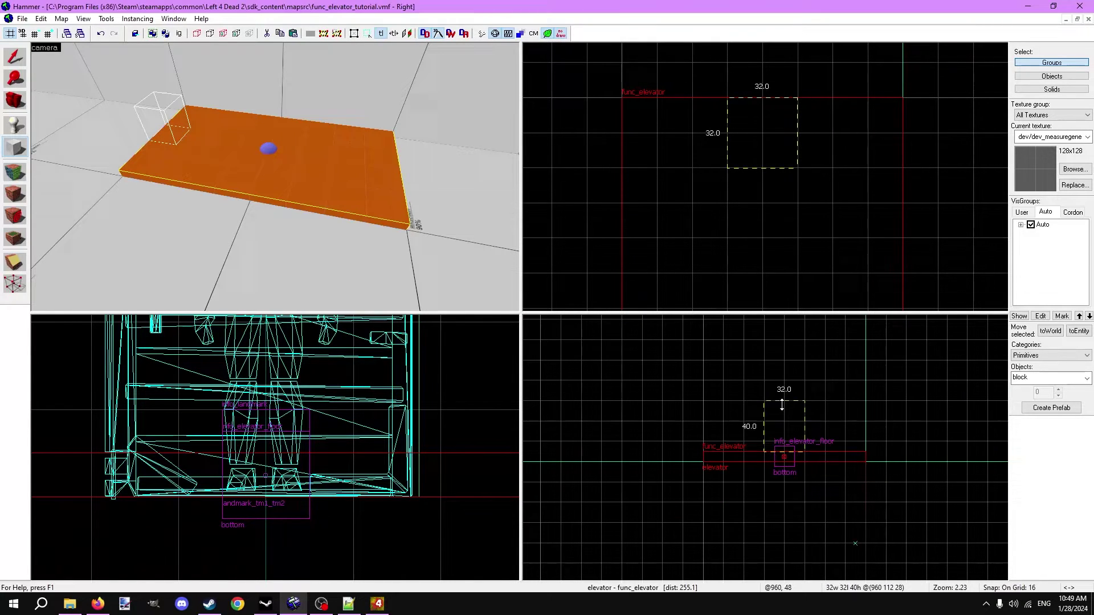
pyautogui.press('Return')
# Step: Create a 16 by 8 by 16 trigger-textured brush on the block's front face and tie it to a func_button entity
pyautogui.scroll(3, 320, 193)
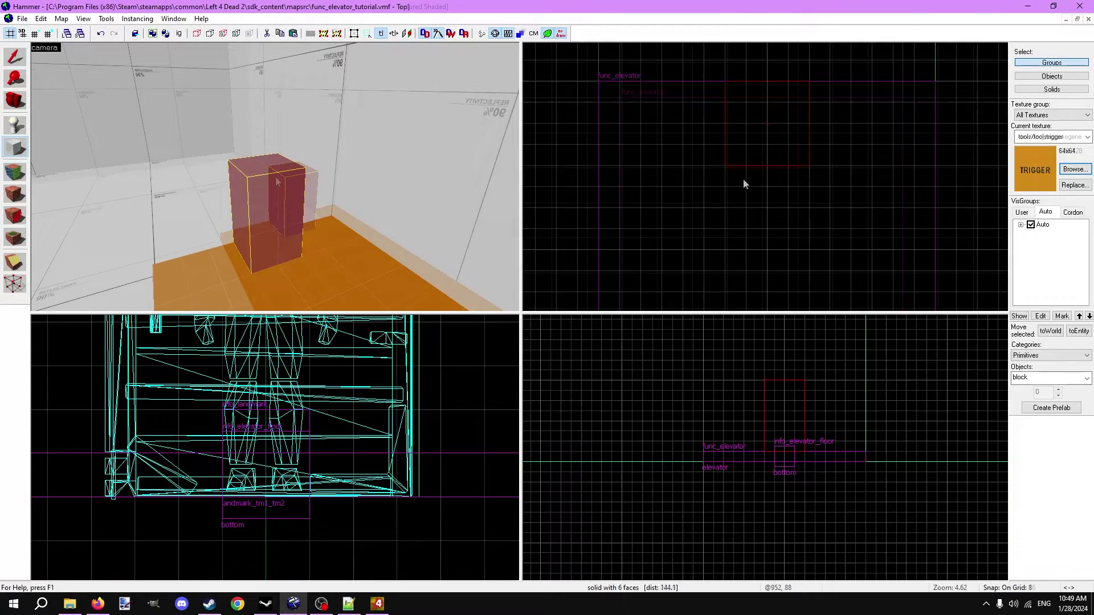
pyautogui.press('Return')
pyautogui.hotkey('ctrl', 't')
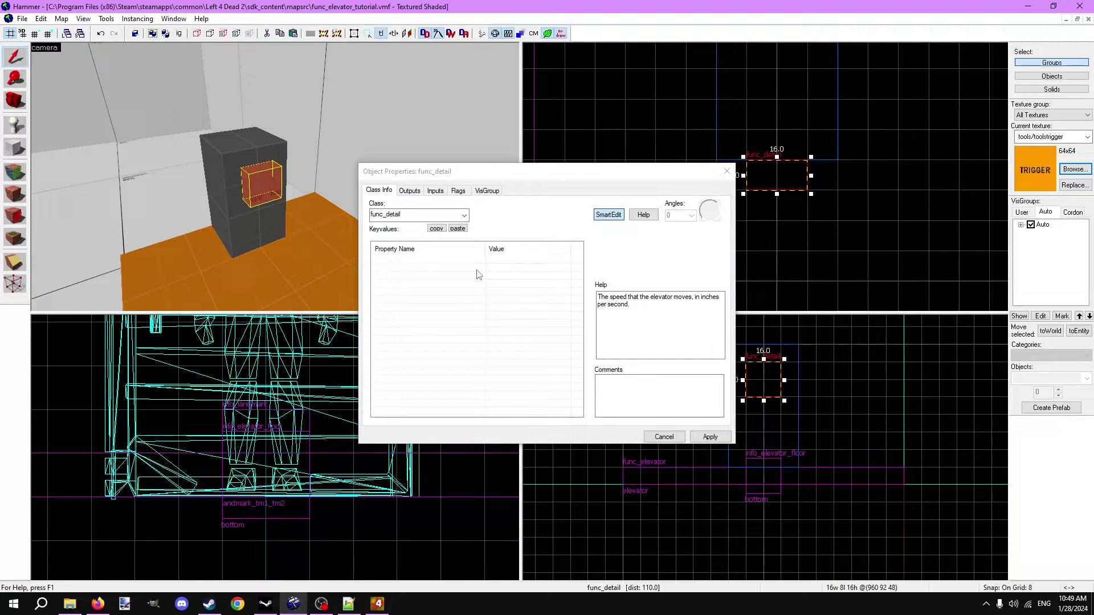
pyautogui.moveTo(415, 220); pyautogui.dragTo(384, 221)
pyautogui.write('_button')
pyautogui.click(387, 242)
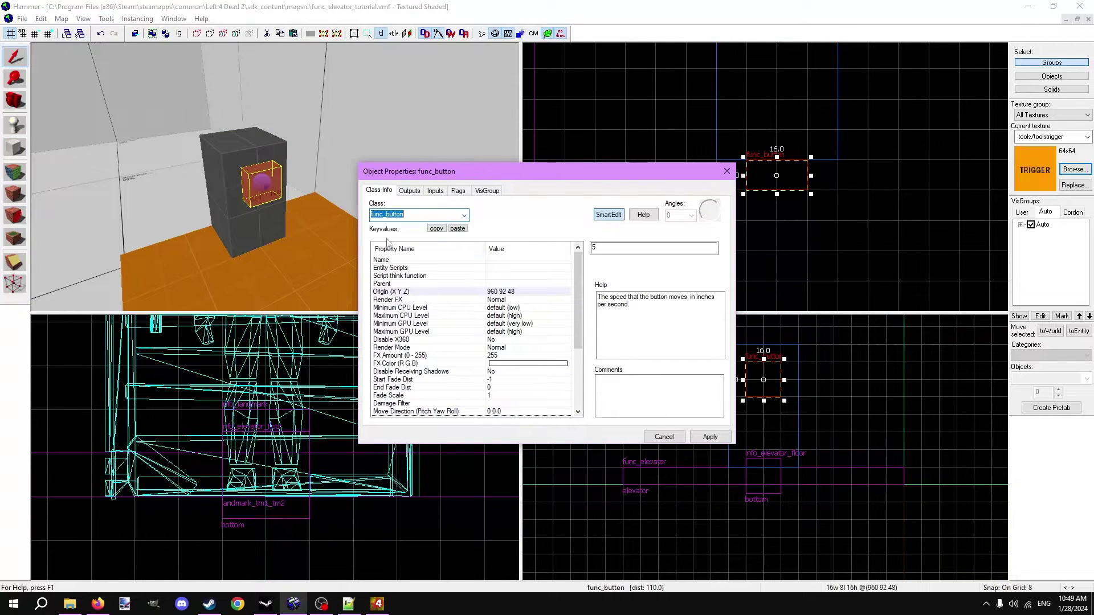
# Step: Name the func_button elevator_button and set its delay before reset to -1
pyautogui.click(558, 259)
pyautogui.click(641, 248)
pyautogui.write('elevator_button')
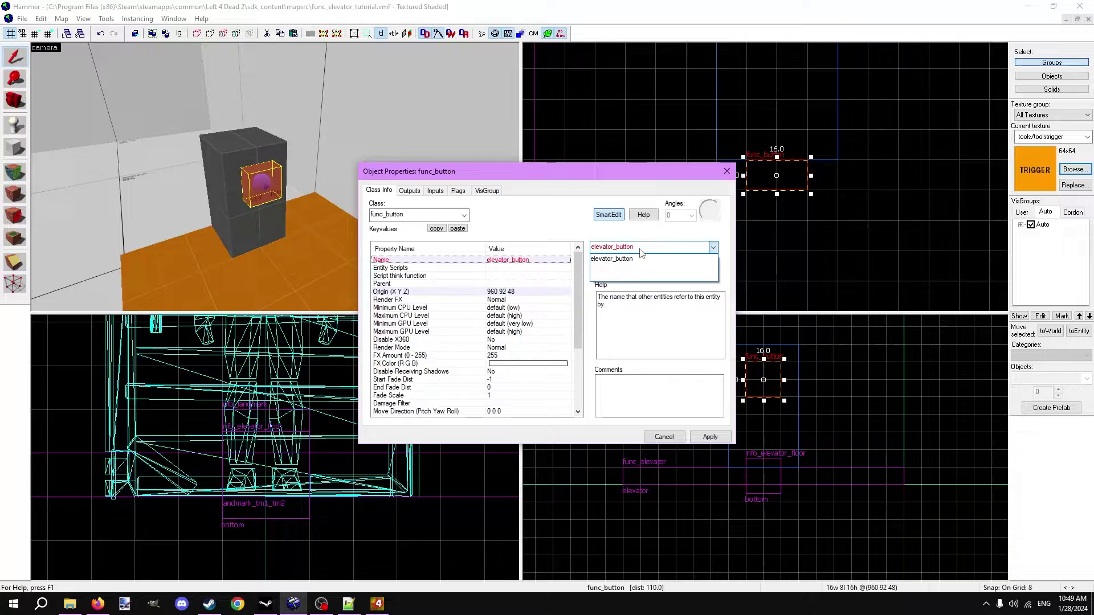
pyautogui.press('Return')
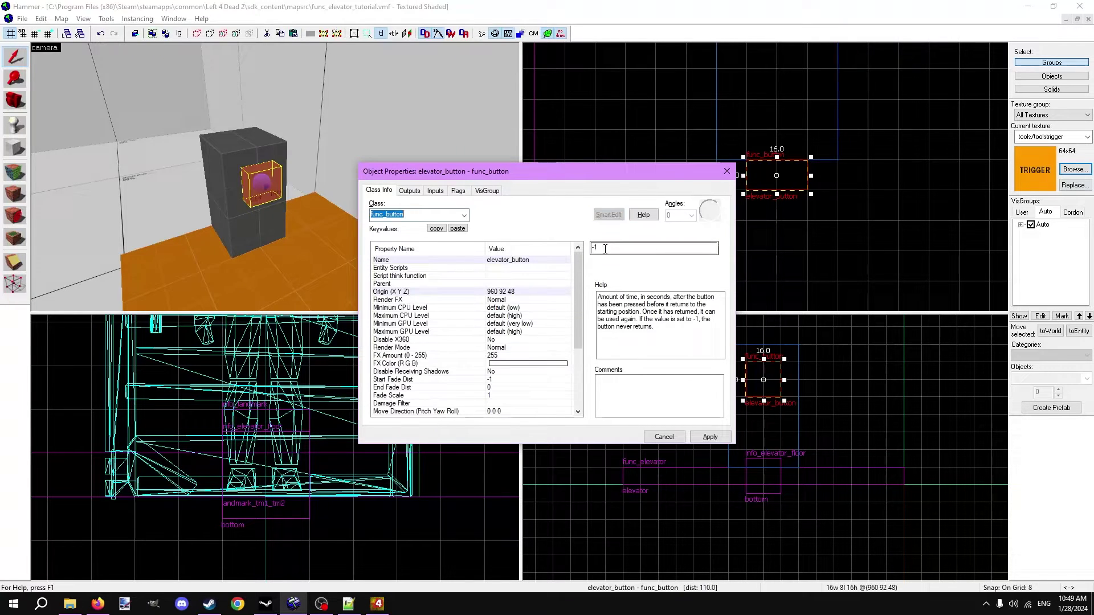
# Step: Add an OnPressed output to the button that targets elevator with the MoveToFloor input and the parameter top
pyautogui.click(408, 192)
pyautogui.click(435, 412)
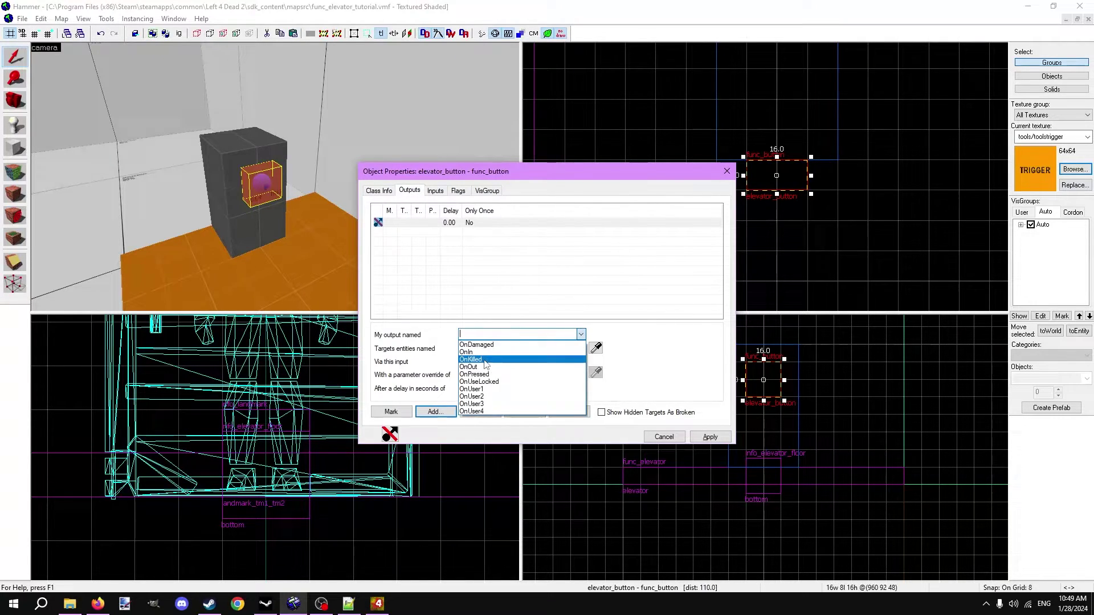
pyautogui.click(484, 380)
pyautogui.click(596, 347)
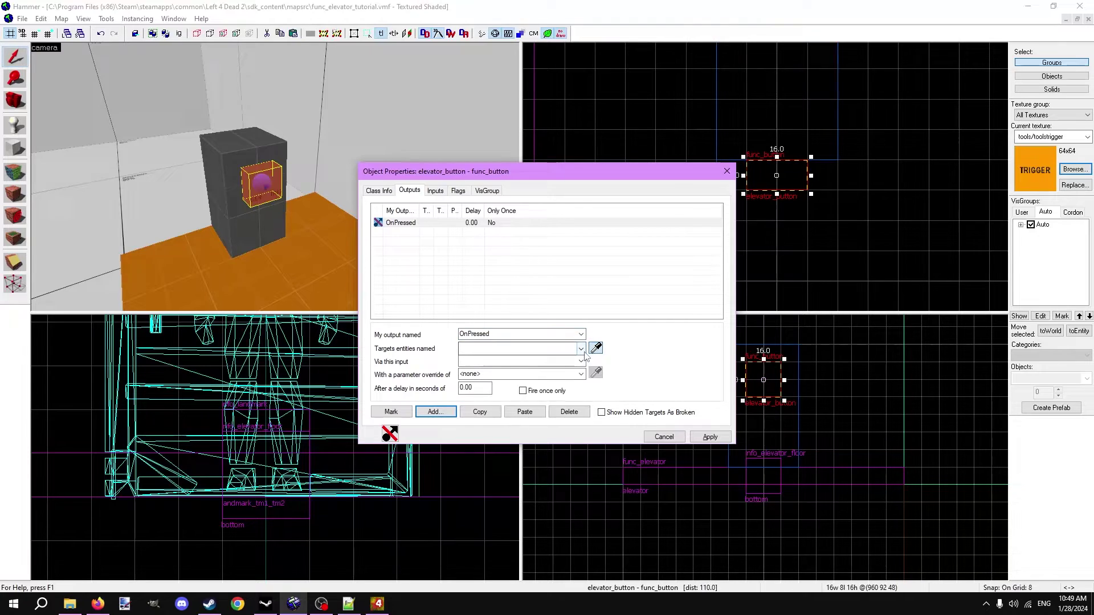
pyautogui.click(581, 349)
pyautogui.click(506, 382)
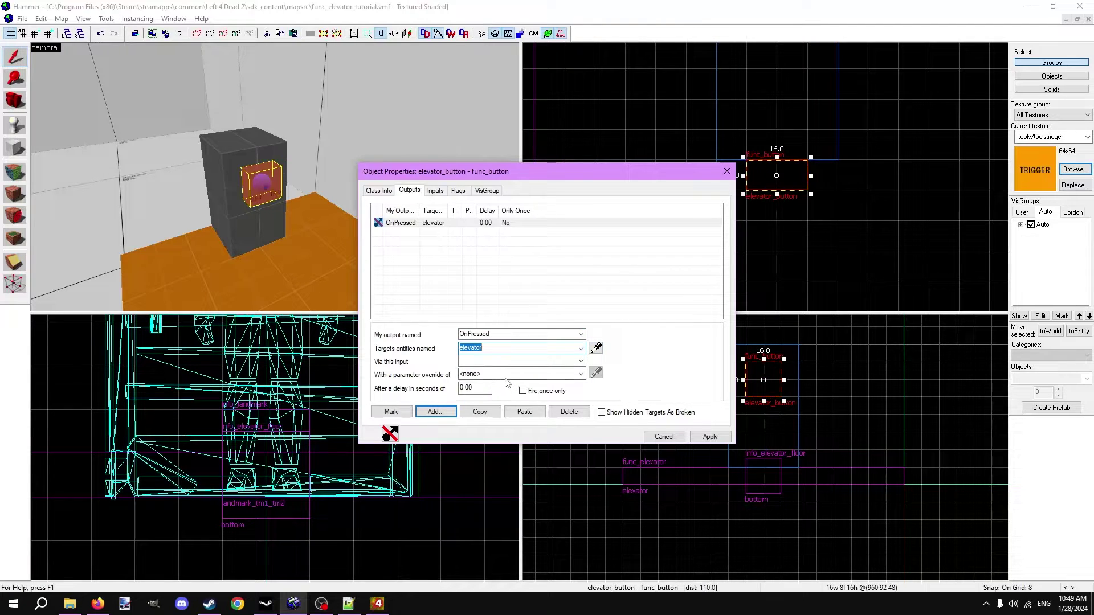
pyautogui.click(571, 359)
pyautogui.click(494, 454)
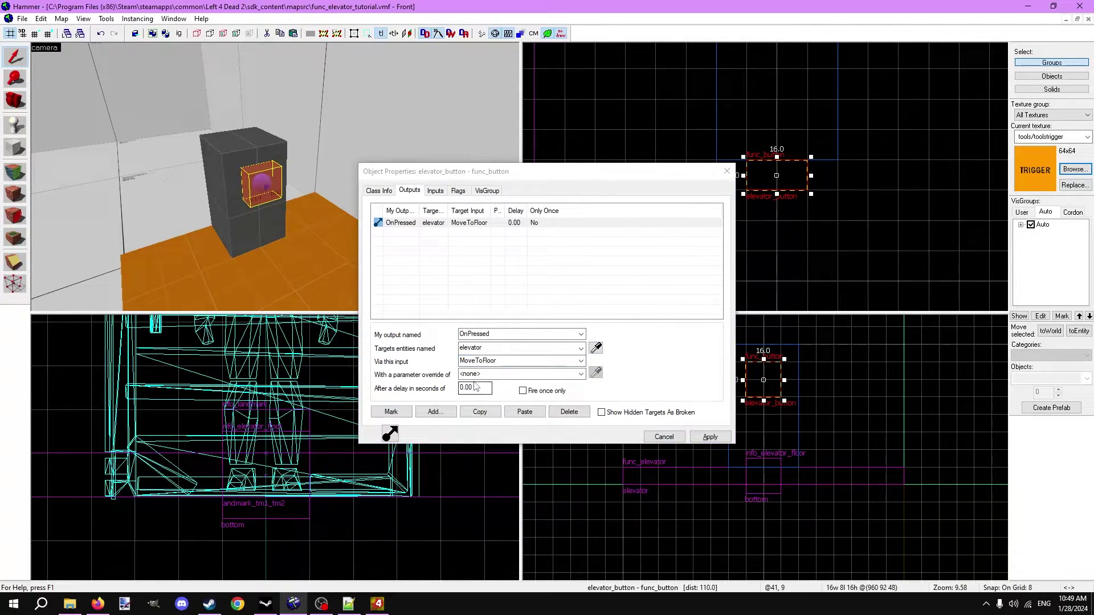
pyautogui.click(480, 374)
pyautogui.write('top')
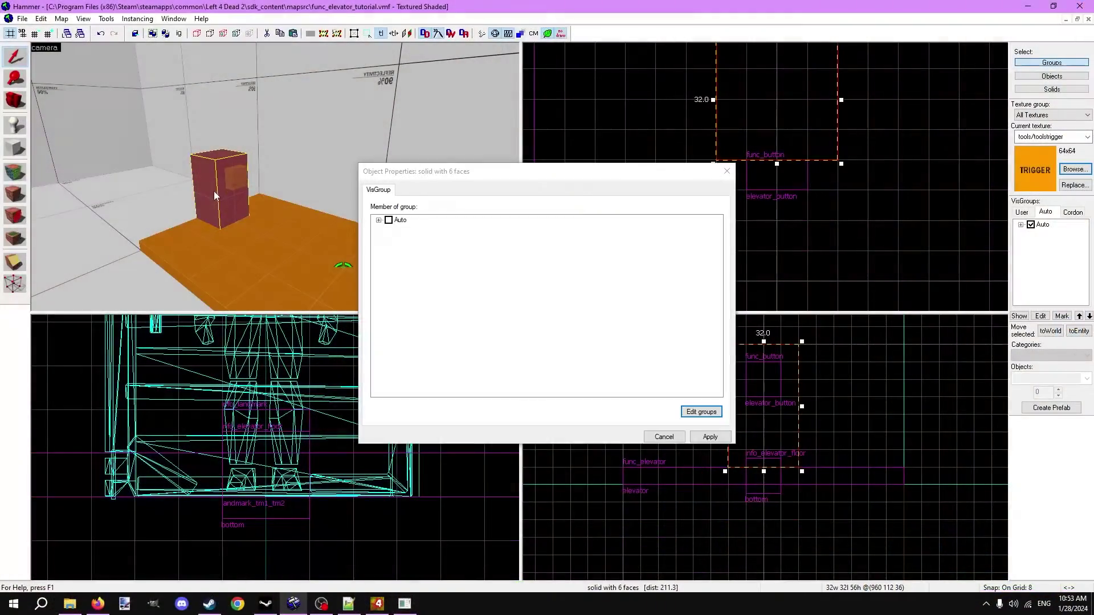
# Step: Tie the block behind the button to a func_brush entity and set its Parent to elevator
pyautogui.hotkey('ctrl', 't')
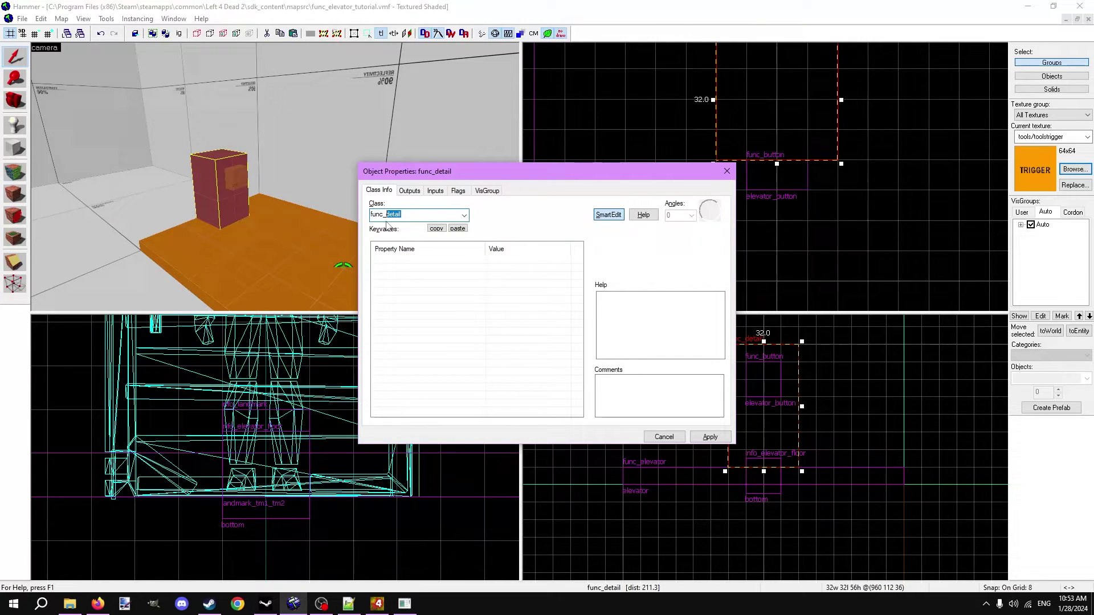
pyautogui.write('brush')
pyautogui.press('Return')
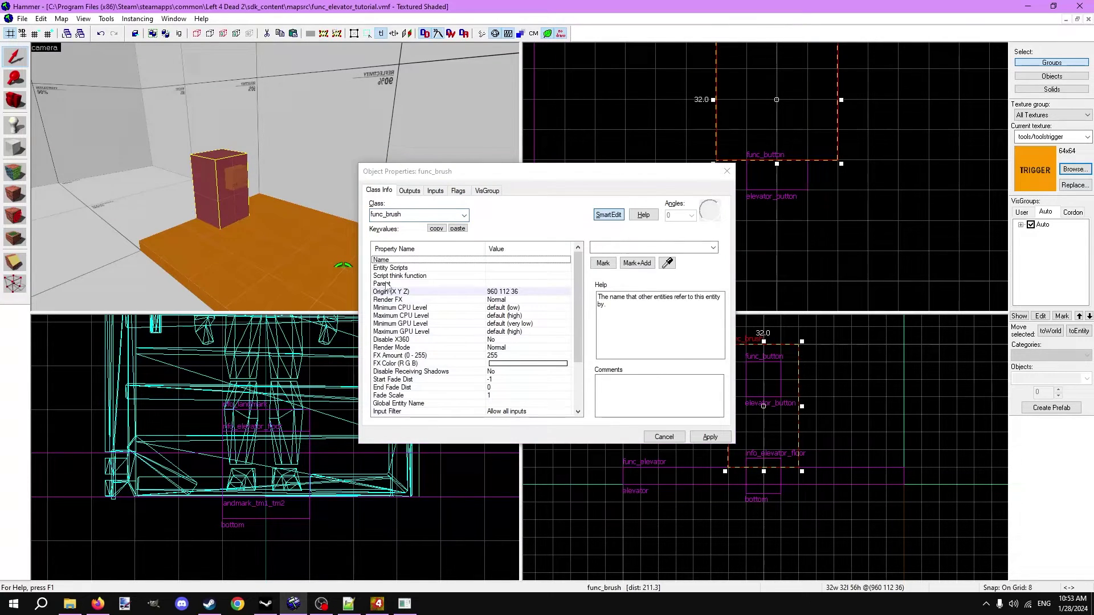
pyautogui.click(400, 285)
pyautogui.click(713, 248)
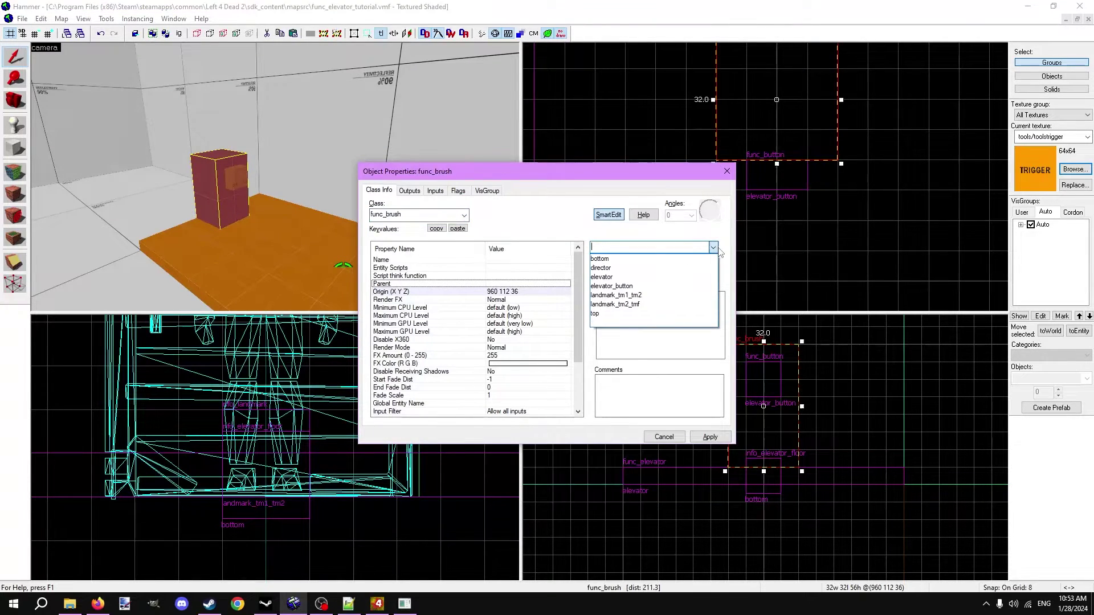
pyautogui.click(649, 260)
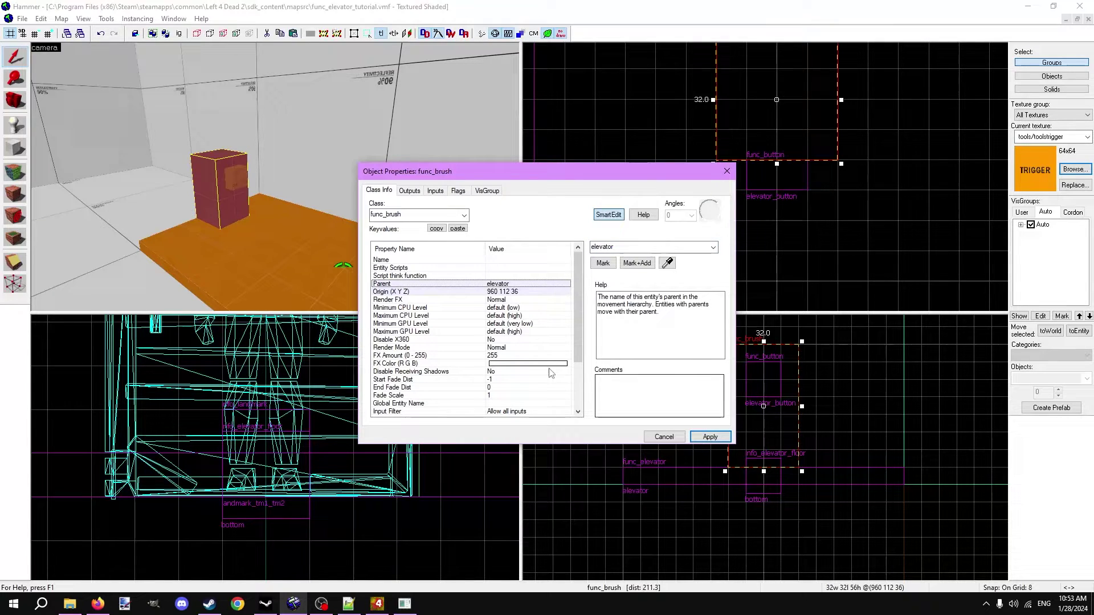
# Step: Set the func_brush block's Solidity to Always Solid and apply it
pyautogui.scroll(-3, 509, 363)
pyautogui.click(511, 380)
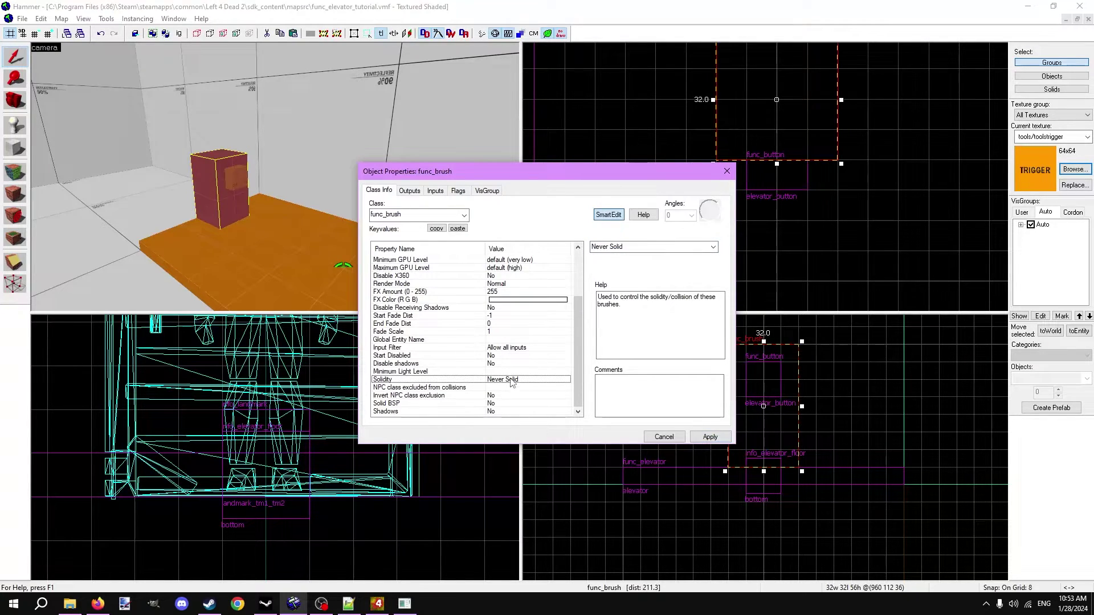
pyautogui.click(706, 247)
pyautogui.click(644, 263)
pyautogui.click(702, 438)
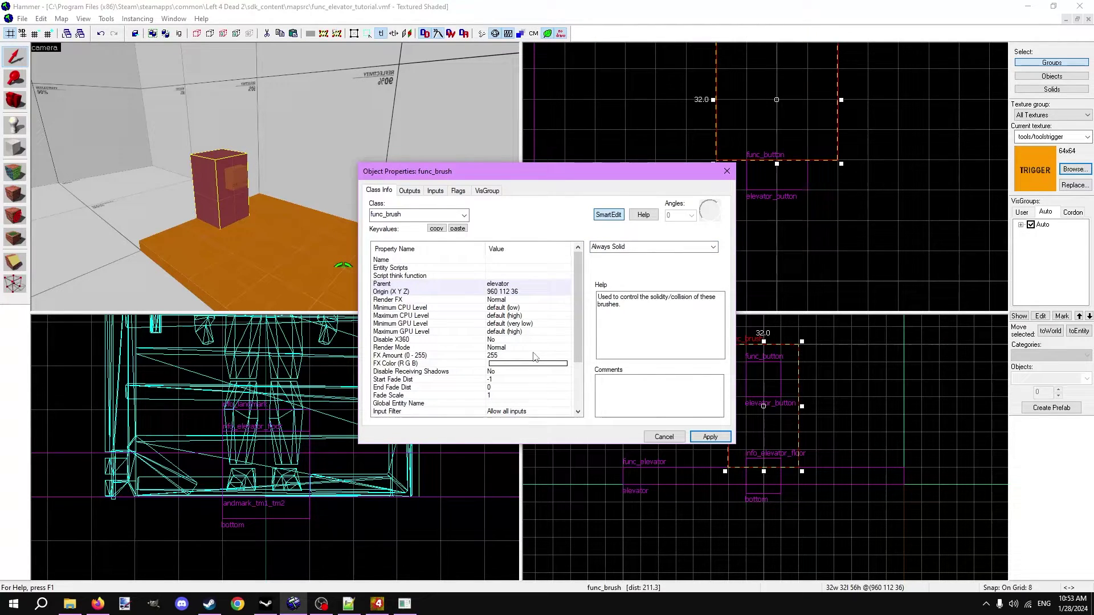
# Step: Set the Parent of the elevator_button func_button to elevator
pyautogui.click(236, 178)
pyautogui.click(420, 283)
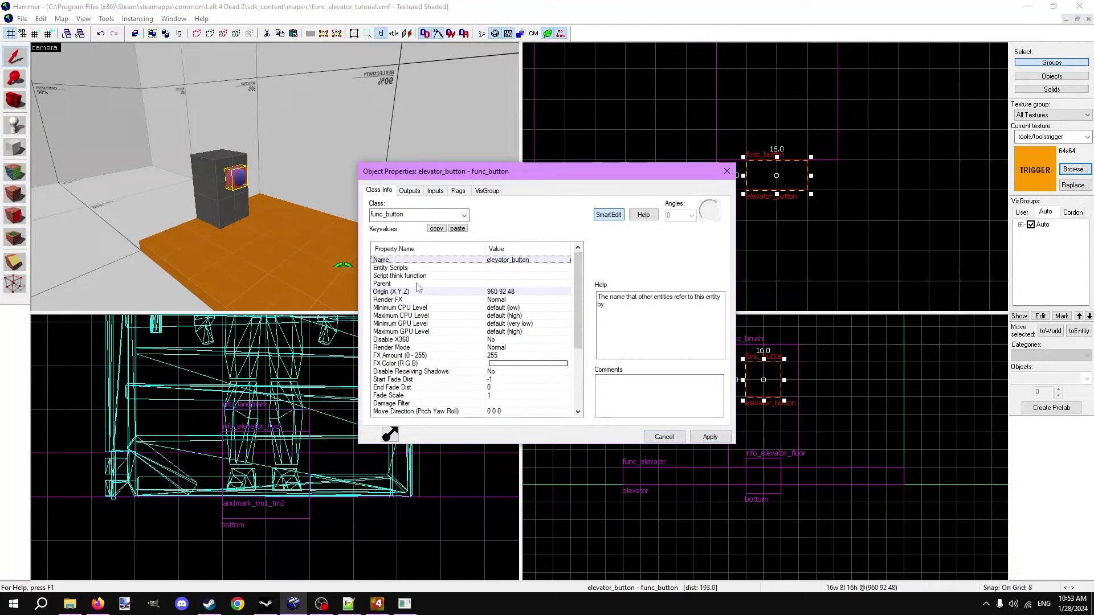
pyautogui.click(713, 248)
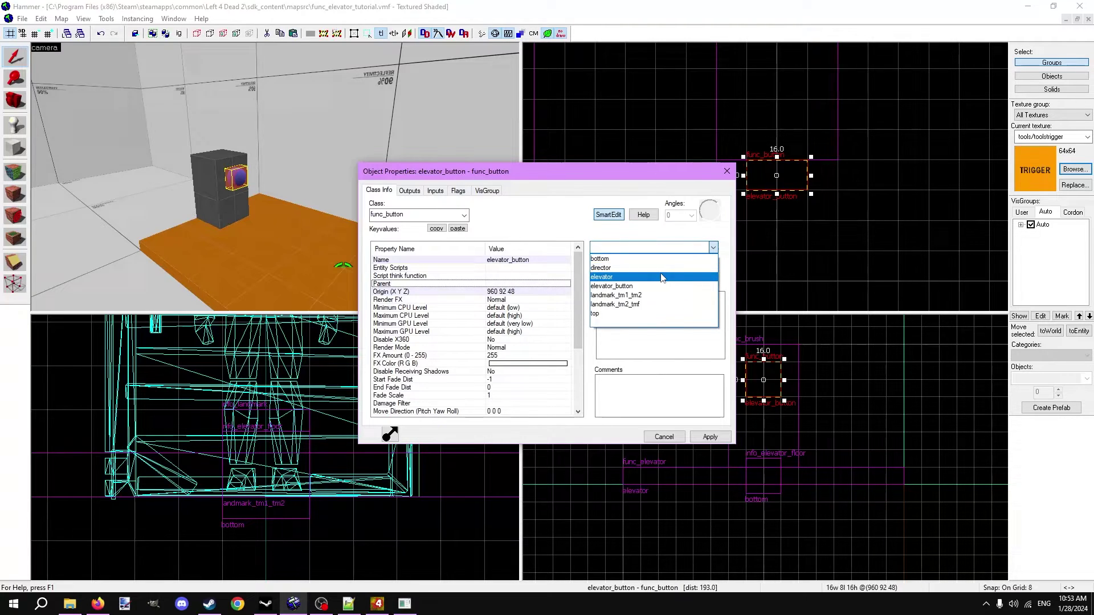
pyautogui.click(664, 278)
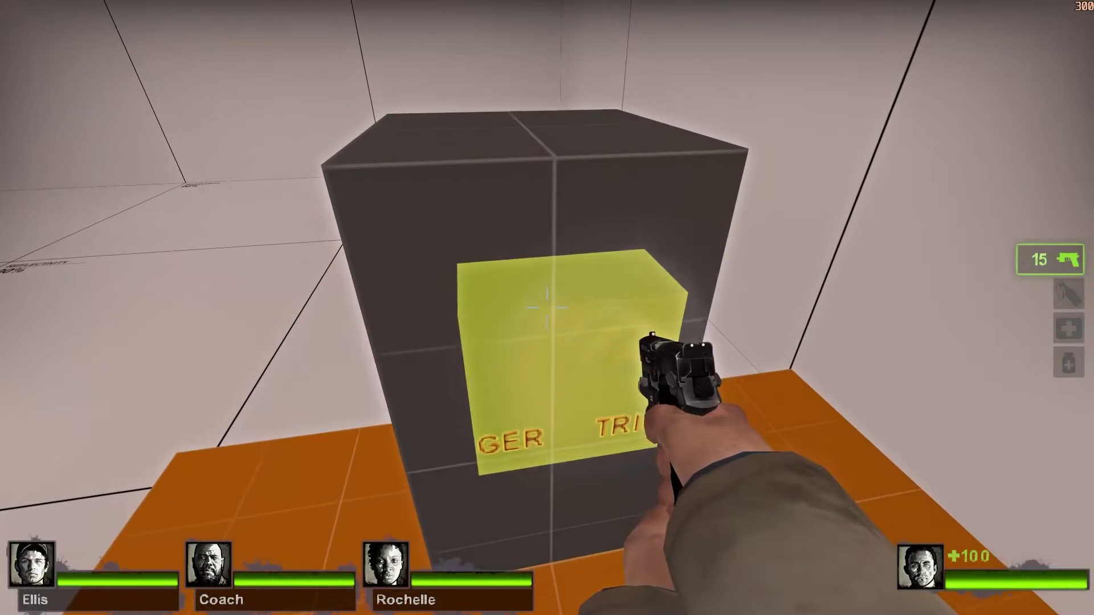
# Step: Test the map in Left 4 Dead 2, stepping back on the platform to watch the button block during the ride
pyautogui.press('s')
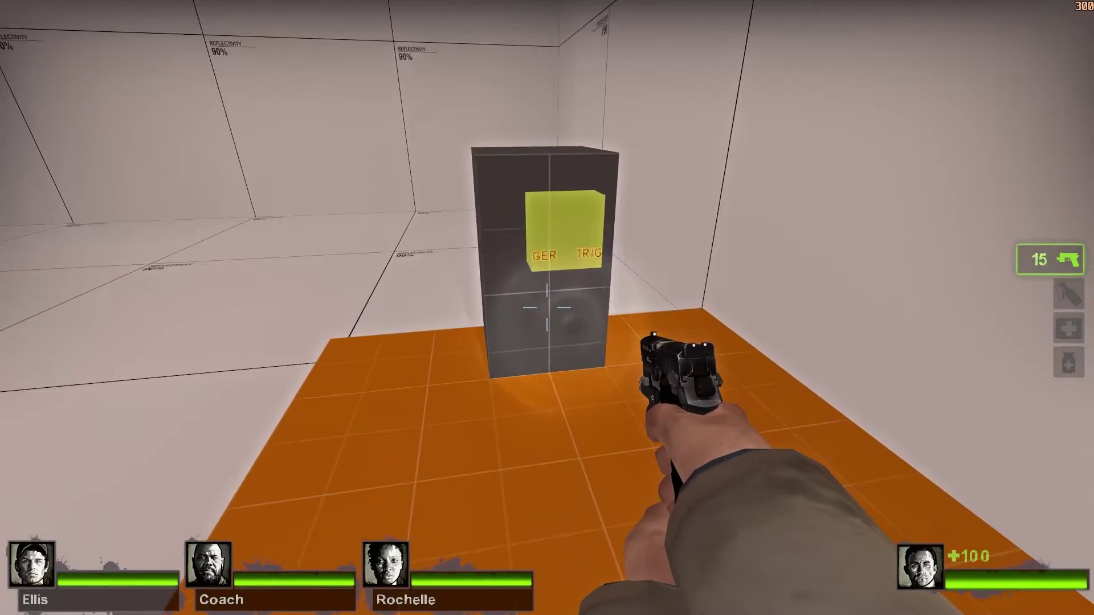
pyautogui.press('d')
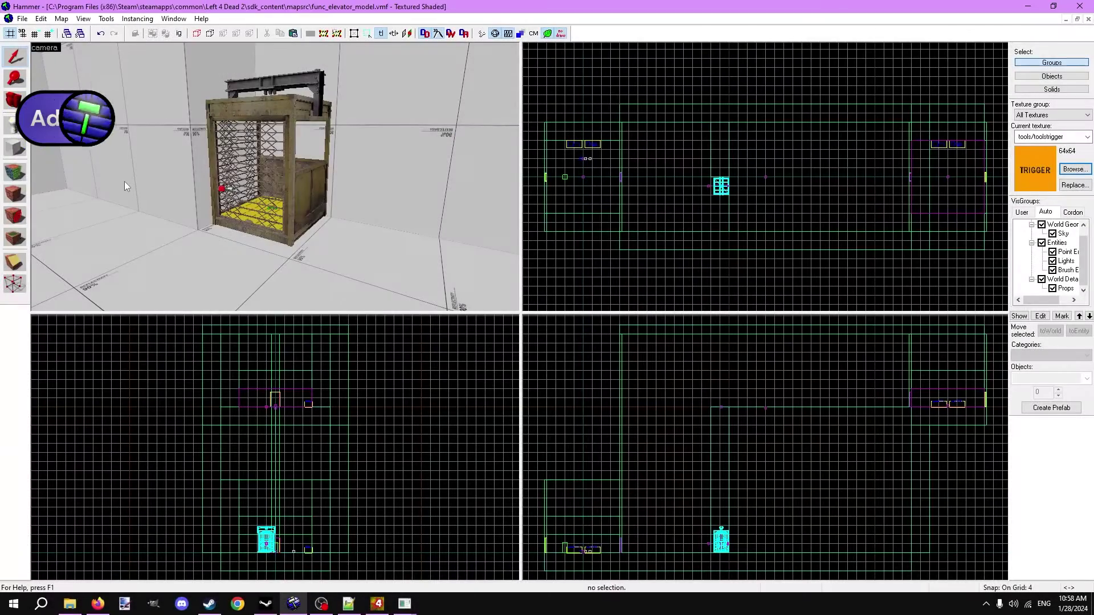
# Step: In Hammer's func_elevator_model.vmf map, view the elevator cage from several sides and check its entity class and World Model
pyautogui.press('z')
pyautogui.press('w')
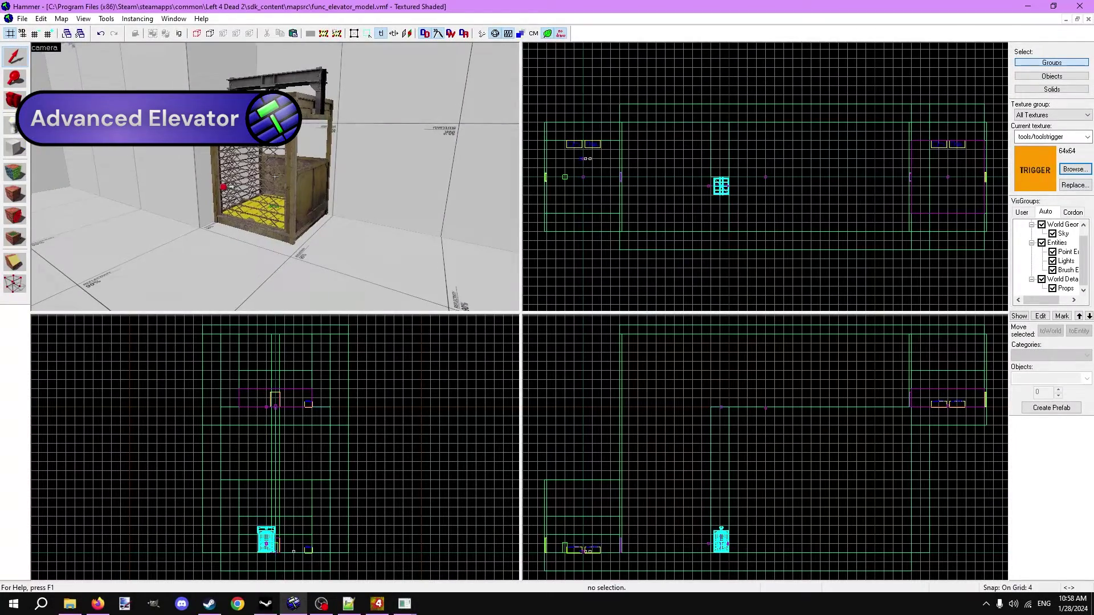
pyautogui.press('d')
pyautogui.press('s')
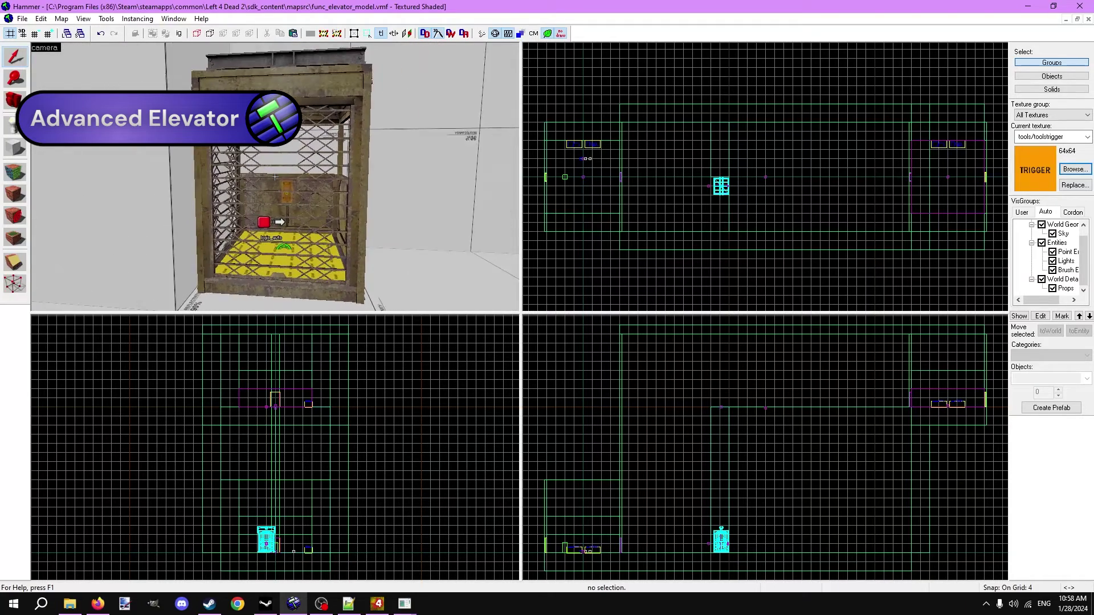
pyautogui.press('d')
pyautogui.press('w')
pyautogui.press('z')
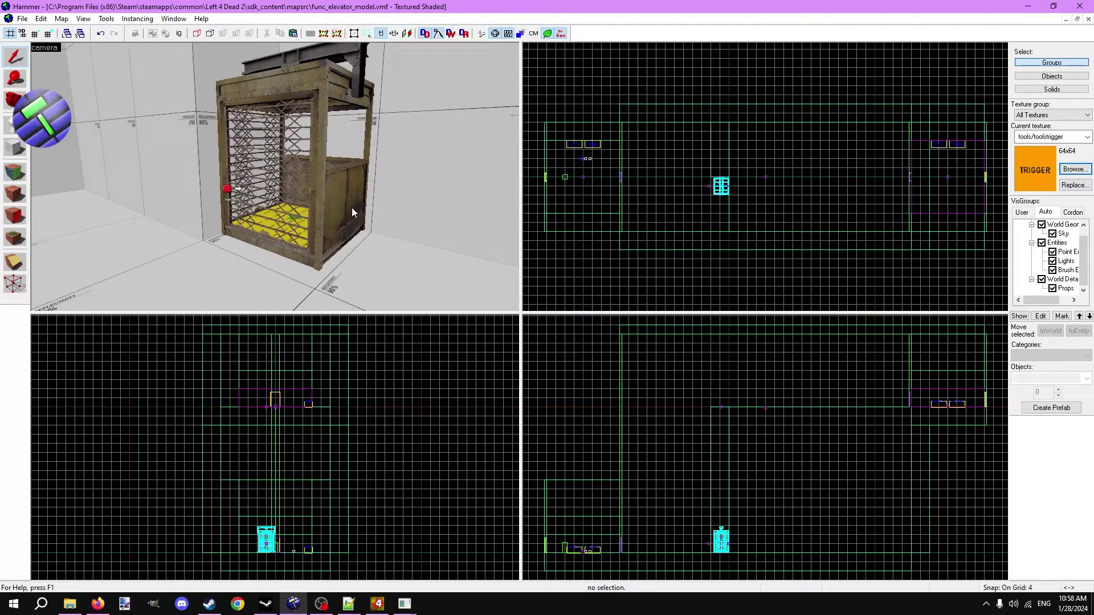
pyautogui.doubleClick(351, 207)
pyautogui.click(393, 216)
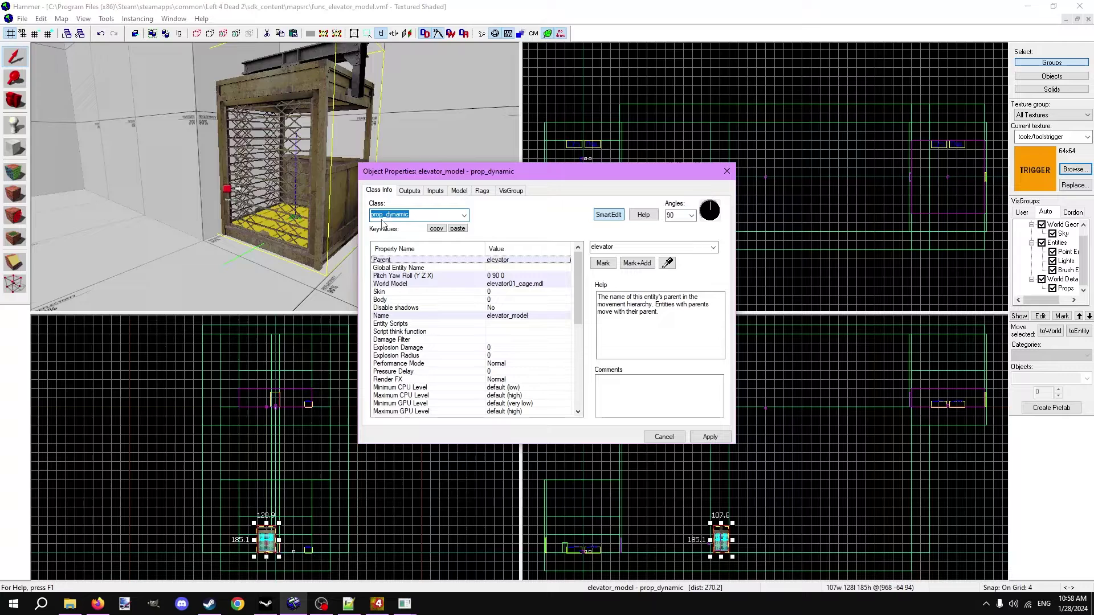
pyautogui.click(505, 284)
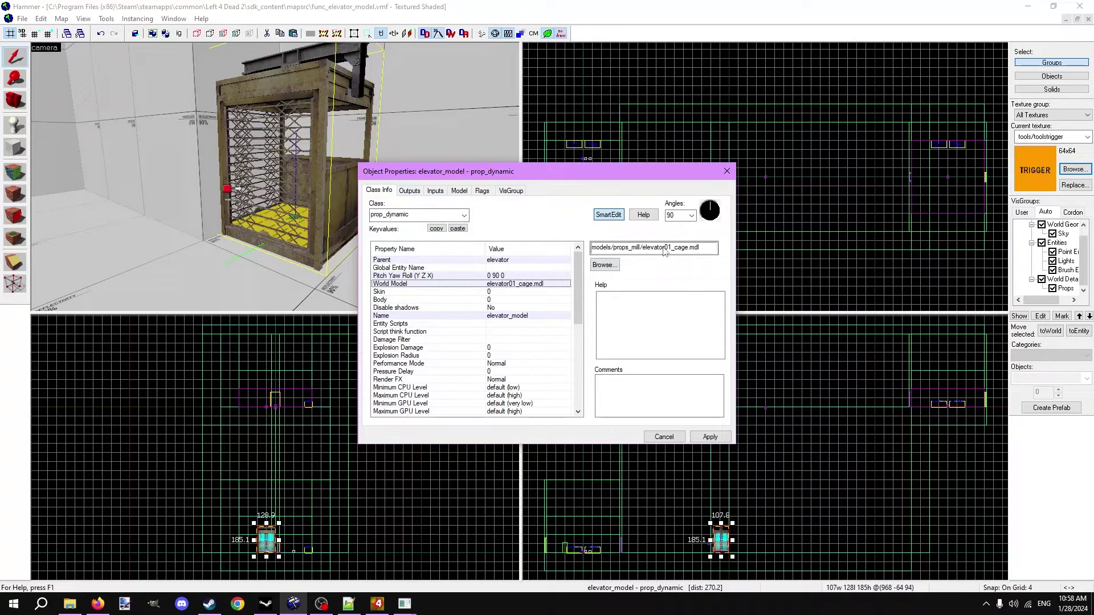
# Step: Check the cage prop's Parent property and mark the parent entity it refers to
pyautogui.press('z')
pyautogui.press('w')
pyautogui.press('z')
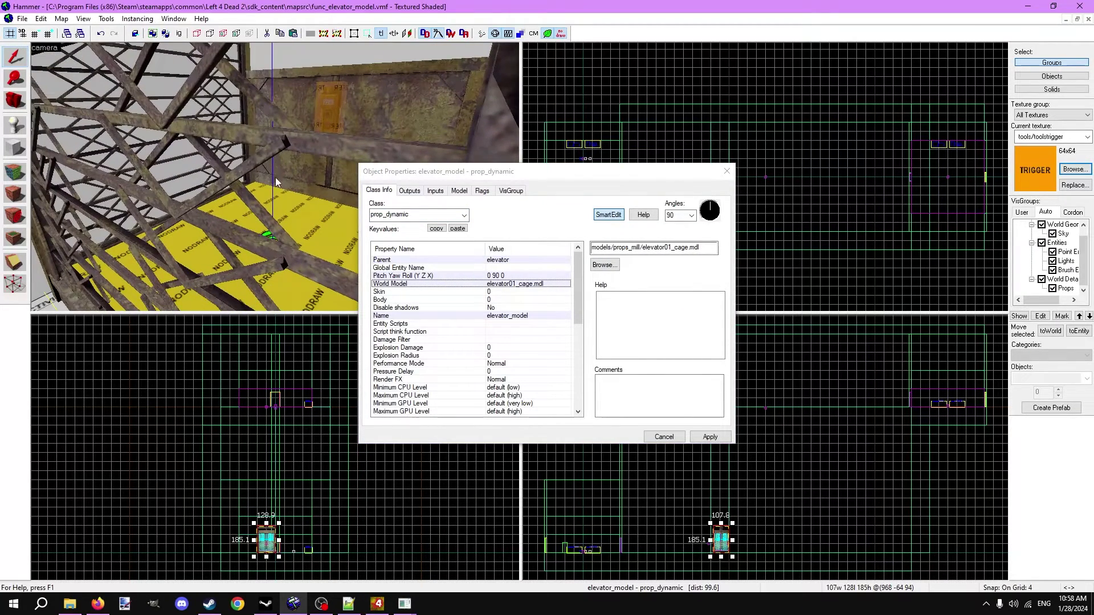
pyautogui.click(498, 261)
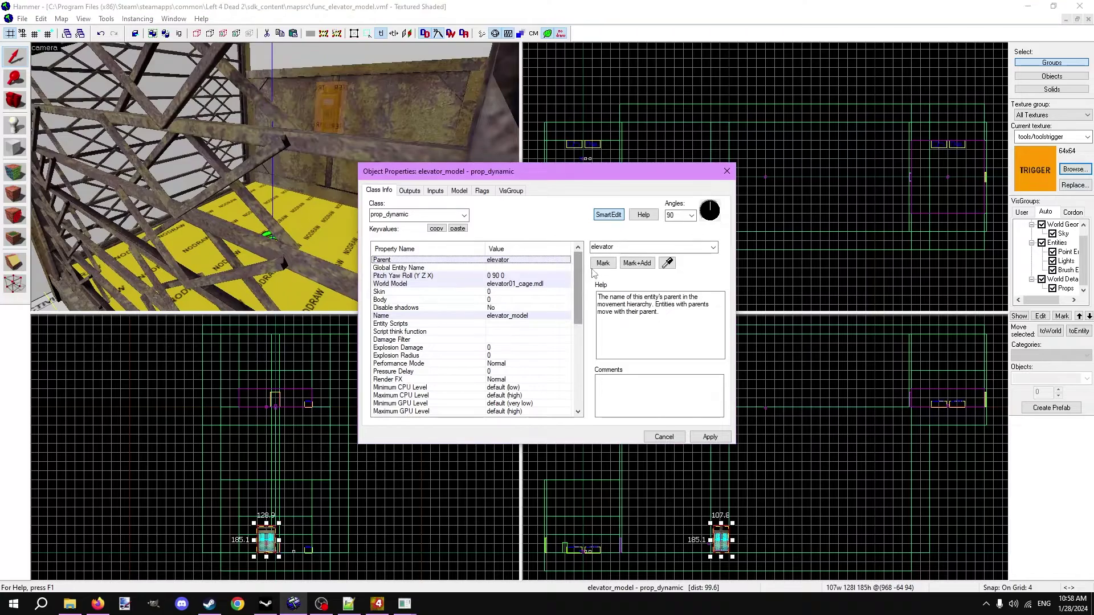
pyautogui.click(602, 263)
# Step: Examine the func_elevator's nodraw platform from inside the cage and how it fits within the cage model
pyautogui.press('z')
pyautogui.press('w')
pyautogui.press('w')
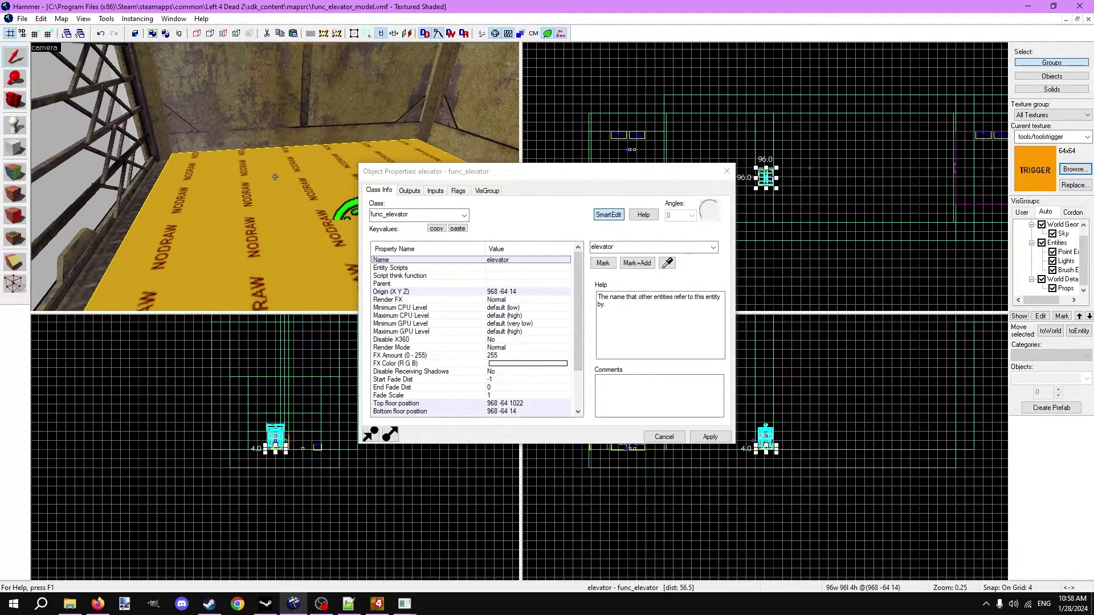
pyautogui.press('z')
pyautogui.press('s')
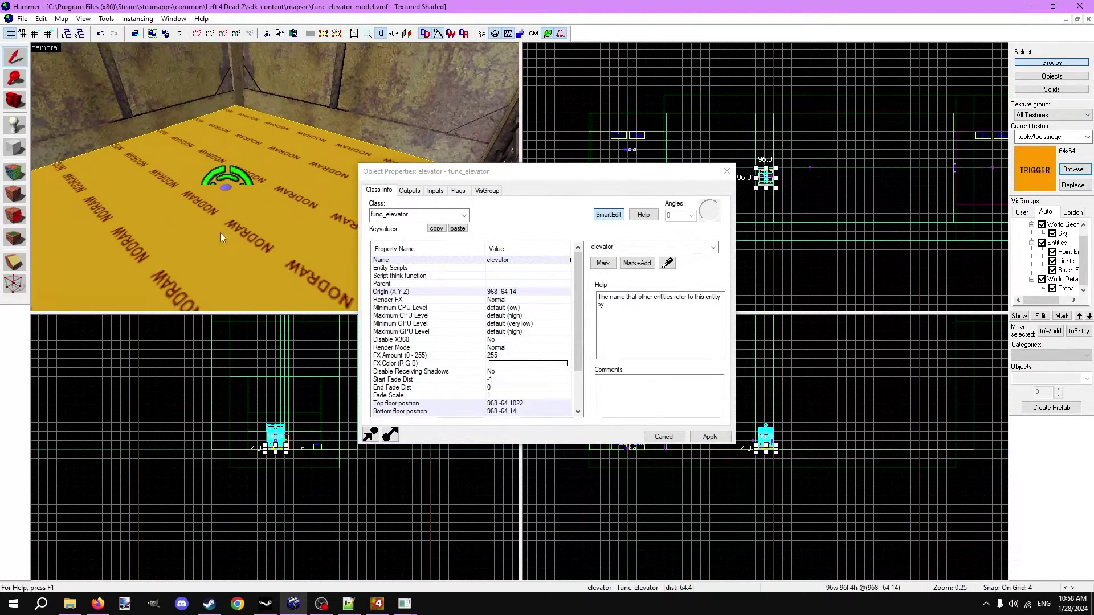
pyautogui.press('z')
pyautogui.press('s')
pyautogui.press('z')
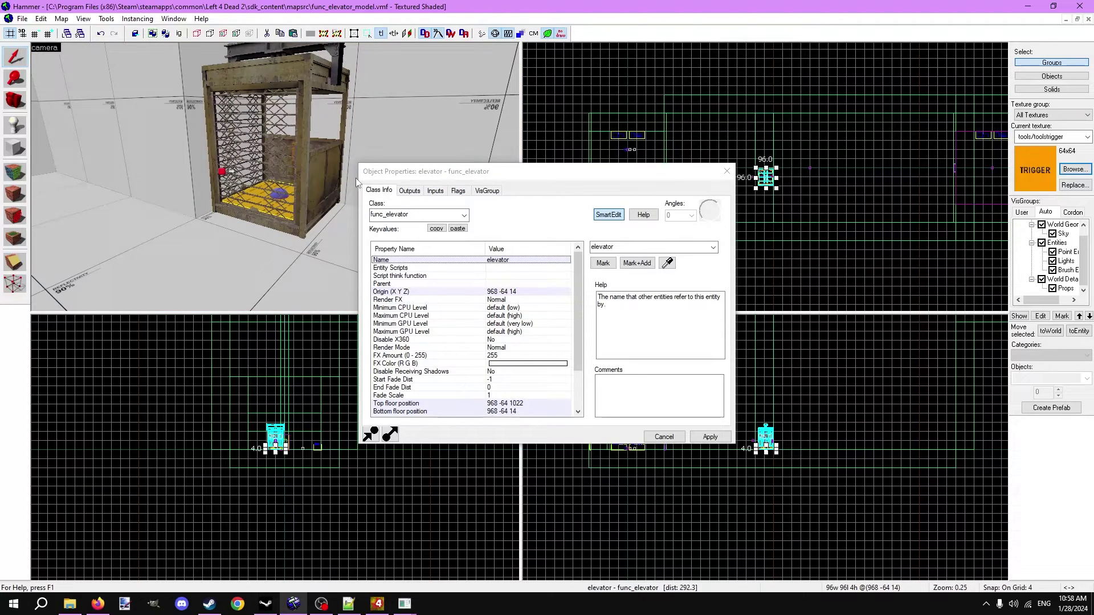
# Step: Inspect the texture on the top face of the func_elevator platform inside the cage with the face editing tool
pyautogui.click(726, 171)
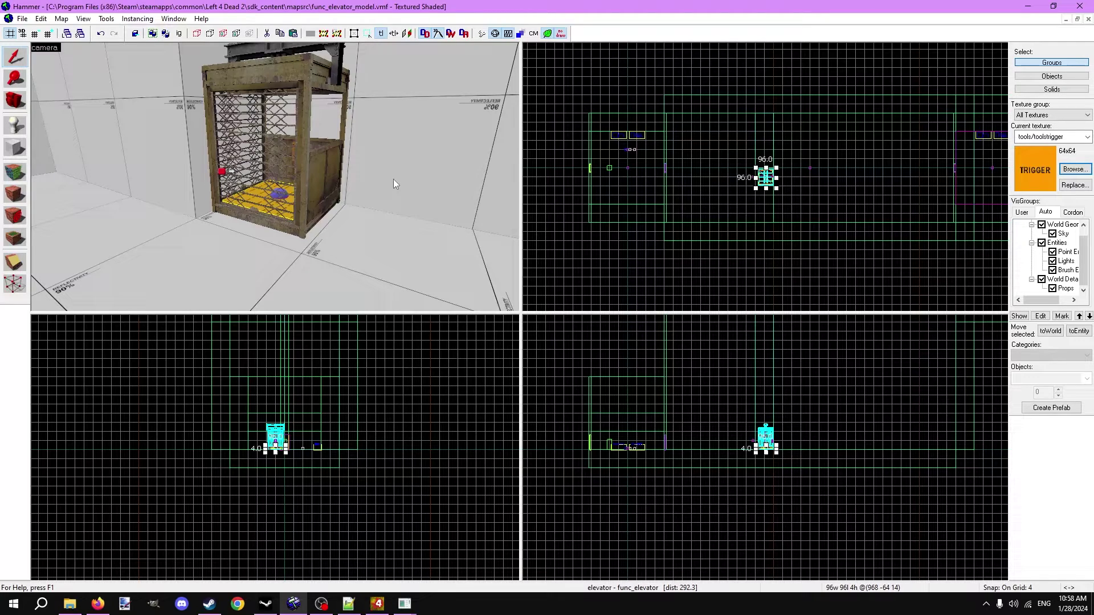
pyautogui.scroll(6, 393, 179)
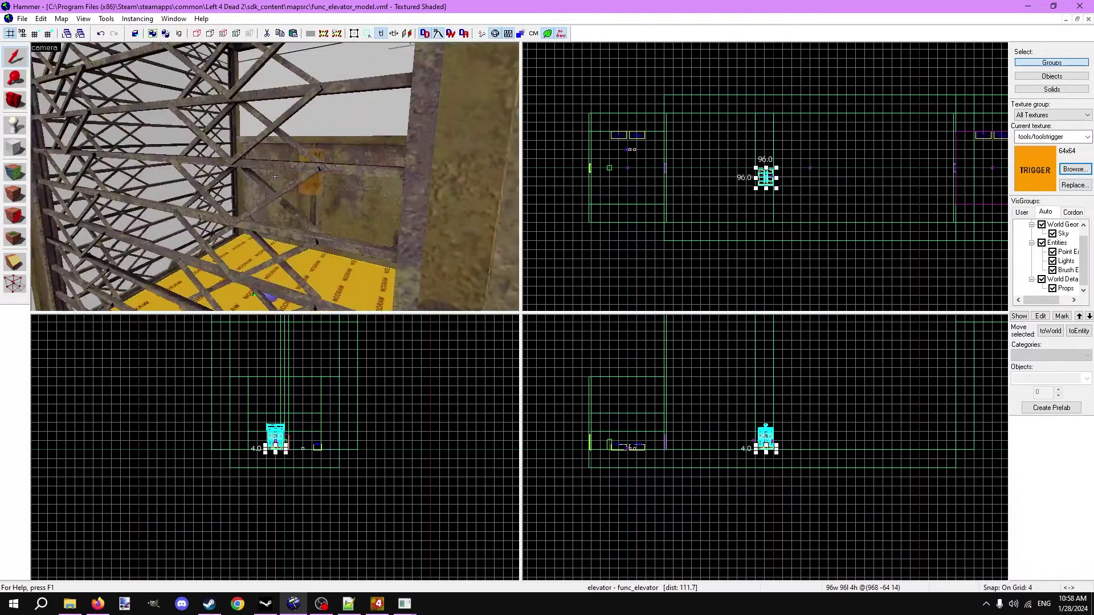
pyautogui.click(16, 179)
pyautogui.click(294, 230)
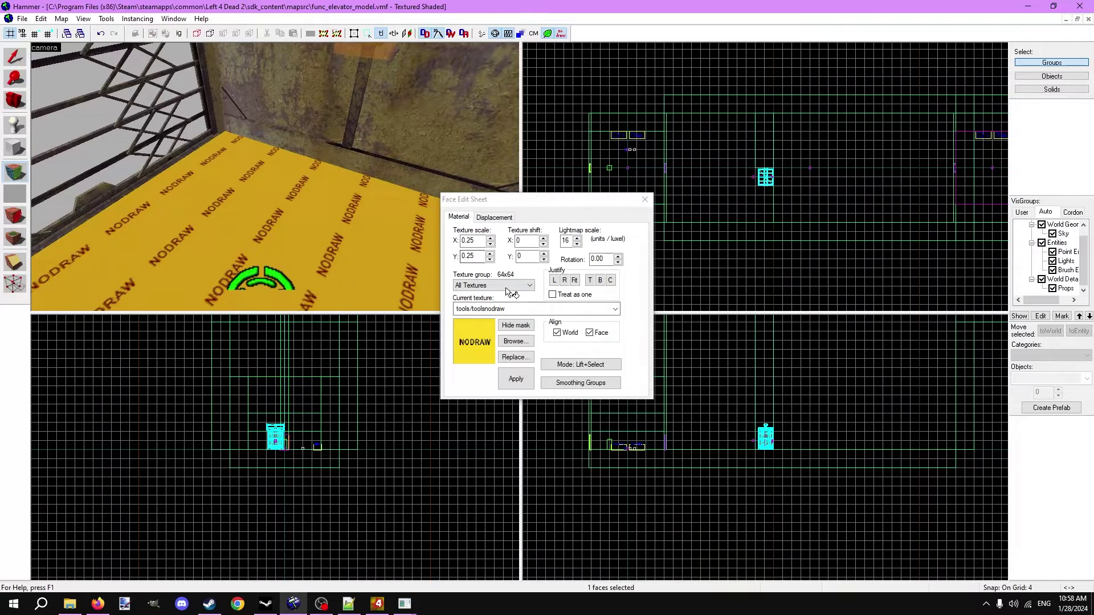
pyautogui.click(644, 199)
pyautogui.press('z')
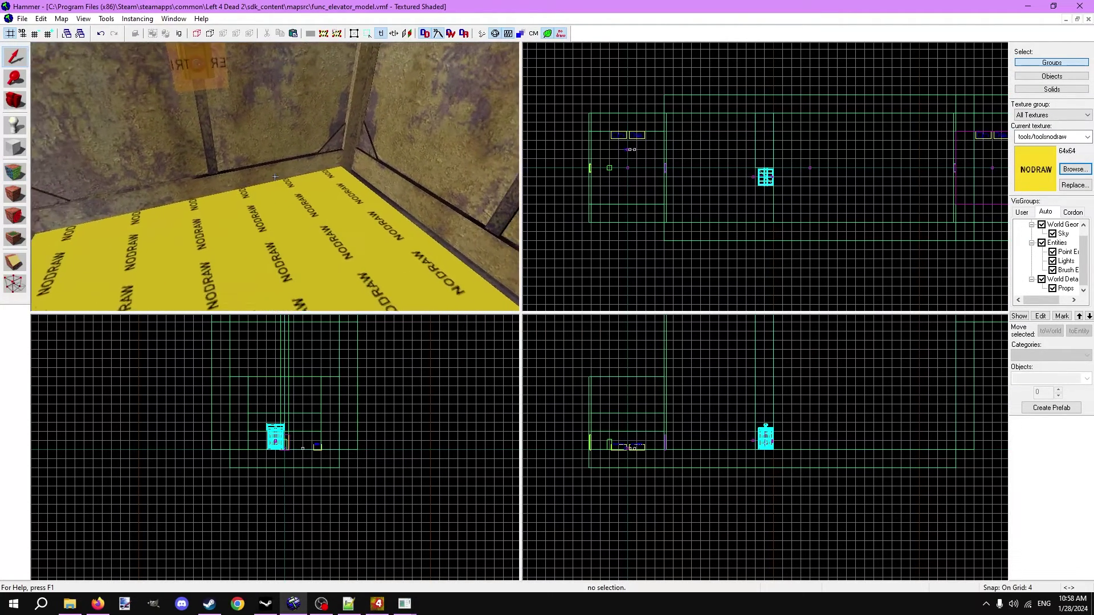
pyautogui.press('z')
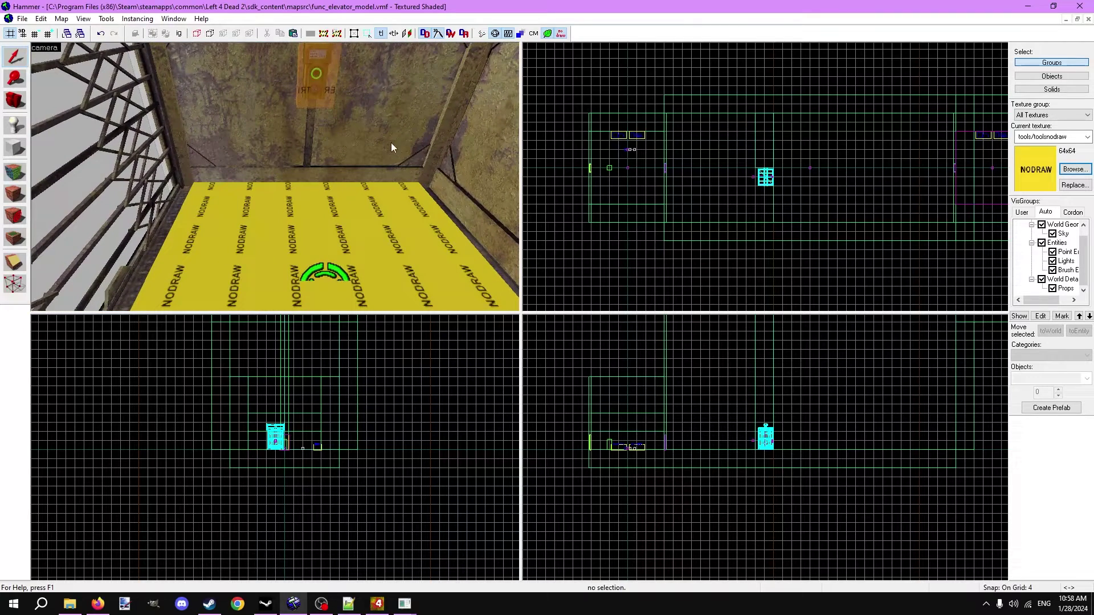
# Step: Show the collision model wireframes and examine the cage's collision around the platform edges
pyautogui.click(530, 37)
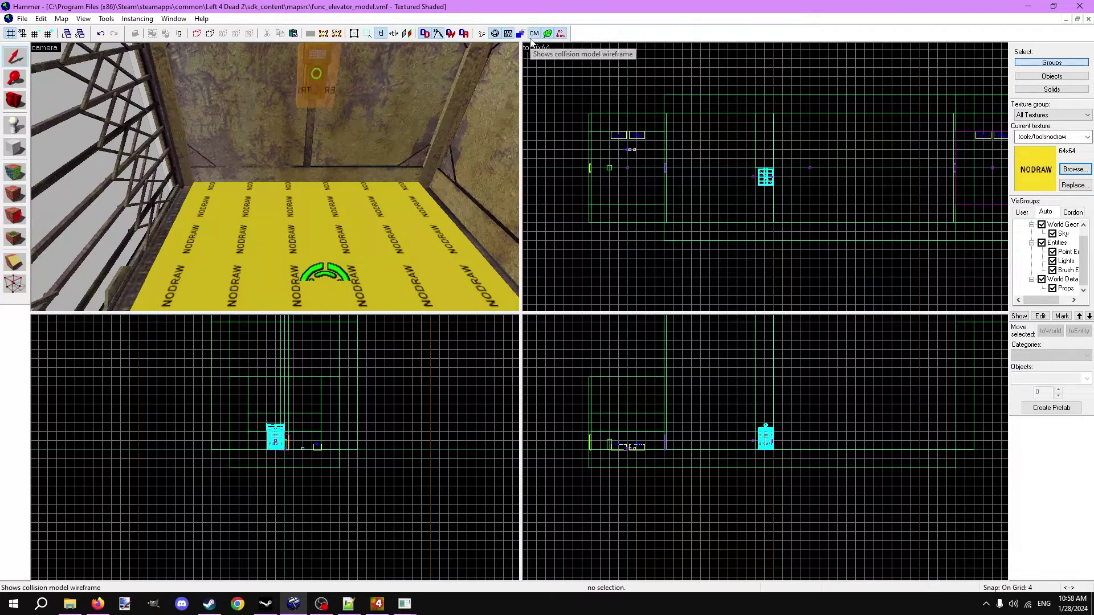
pyautogui.press('z')
pyautogui.press('w')
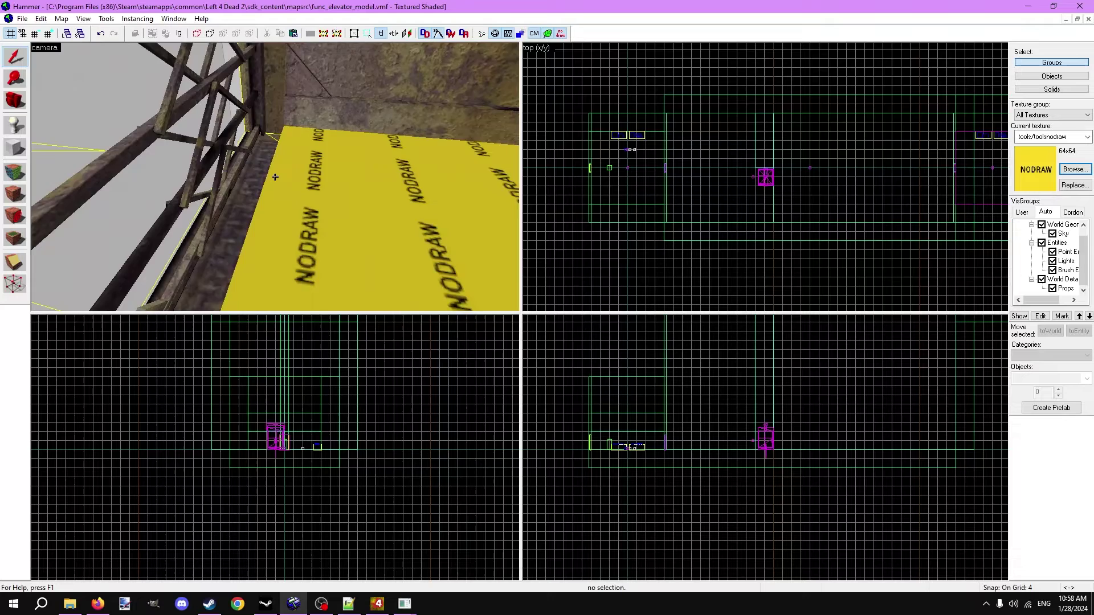
pyautogui.press('z')
# Step: Check the cage door prop's class, parent, name and world model, and look at its inputs
pyautogui.click(249, 200)
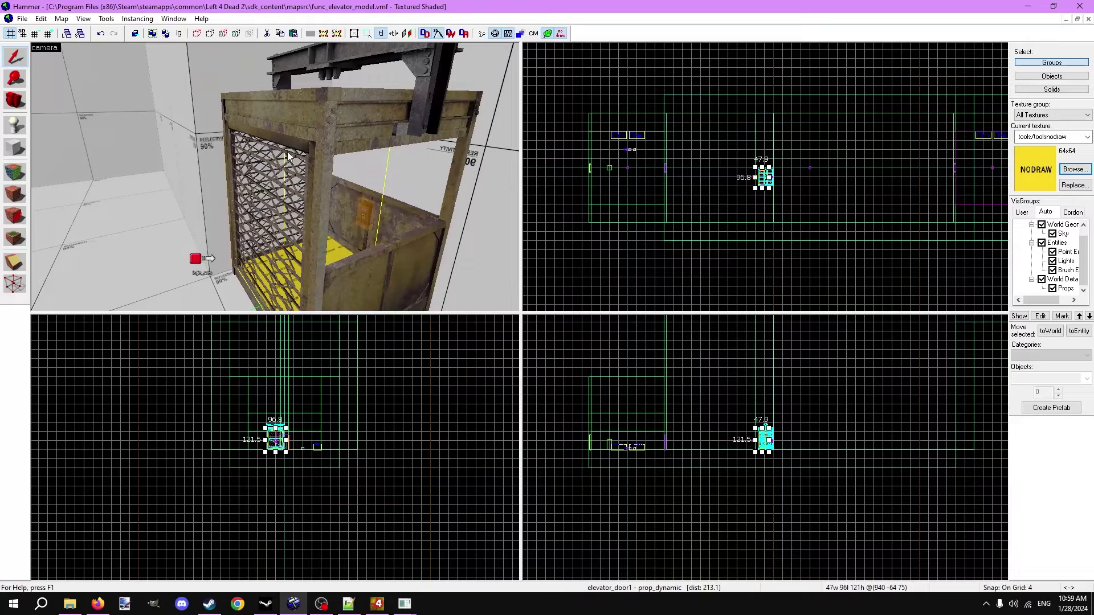
pyautogui.doubleClick(289, 156)
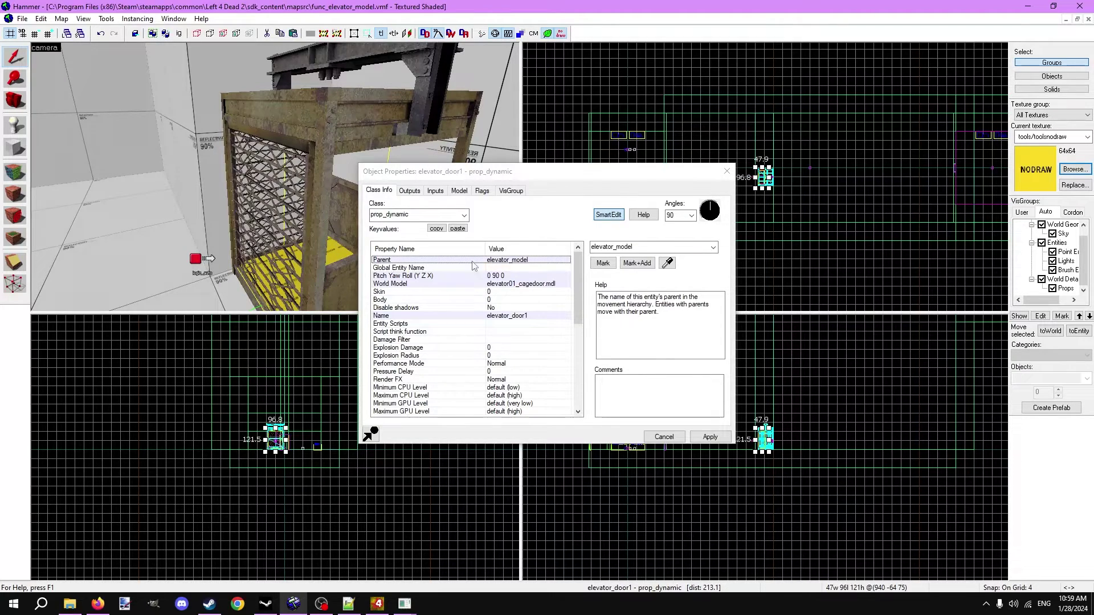
pyautogui.click(436, 190)
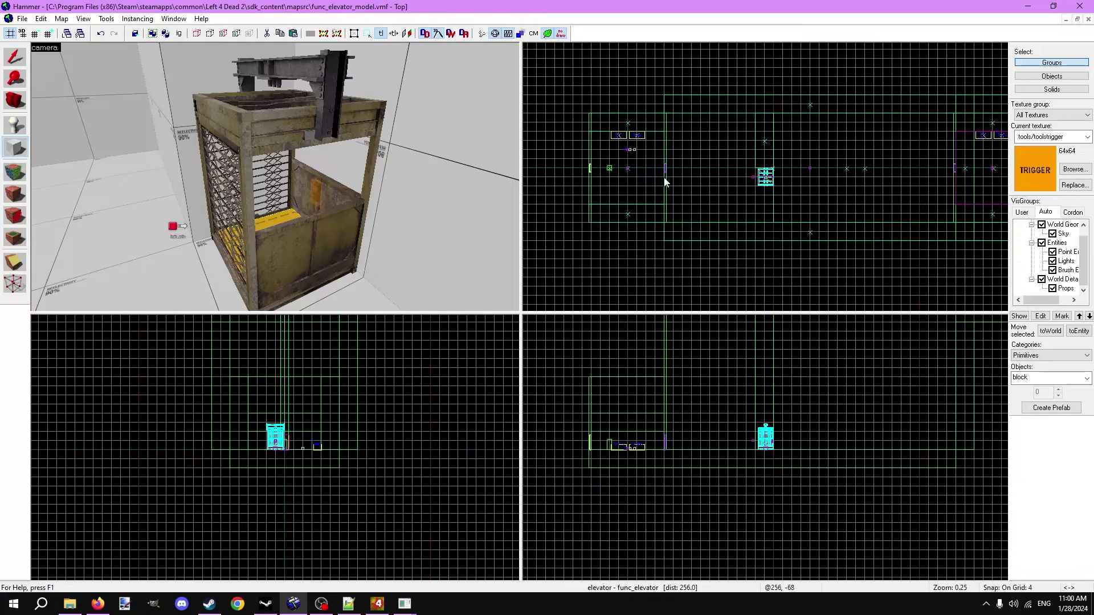
# Step: Draw a 96 × 96 × 136 unit toolstrigger brush filling the cage interior above the platform and tie it to an entity
pyautogui.scroll(14, 750, 177)
pyautogui.press(']')
pyautogui.scroll(-3, 821, 170)
pyautogui.moveTo(744, 163)
pyautogui.mouseDown()
pyautogui.moveTo(870, 227)
pyautogui.moveTo(876, 268)
pyautogui.mouseUp()
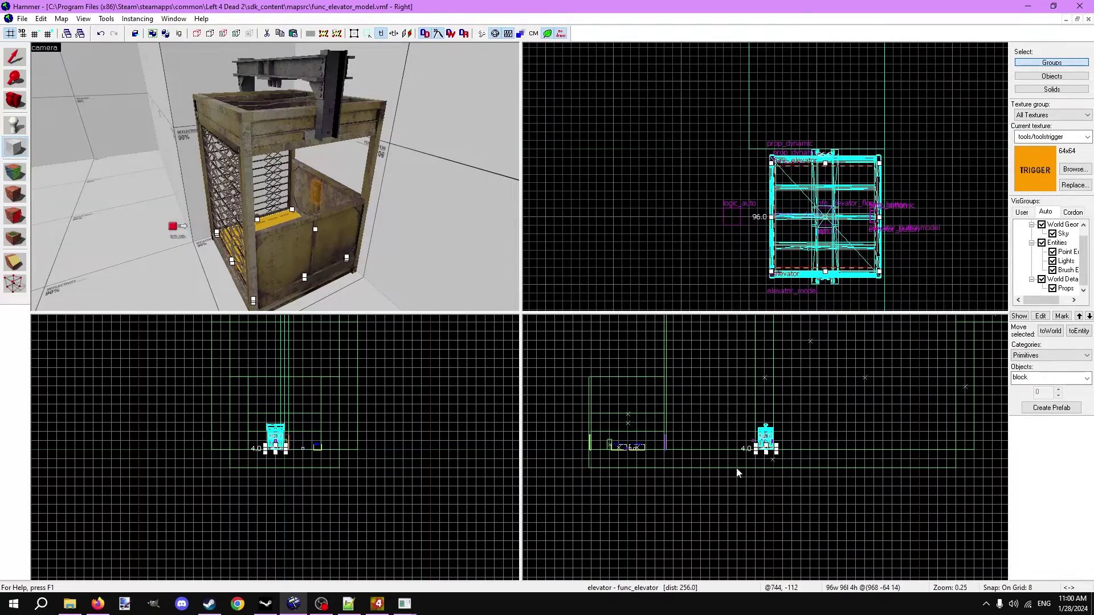
pyautogui.scroll(10, 722, 416)
pyautogui.scroll(-5, 852, 410)
pyautogui.moveTo(844, 411); pyautogui.dragTo(853, 345)
pyautogui.scroll(3, 835, 525)
pyautogui.moveTo(835, 535); pyautogui.dragTo(835, 527)
pyautogui.hotkey('ctrl', 't')
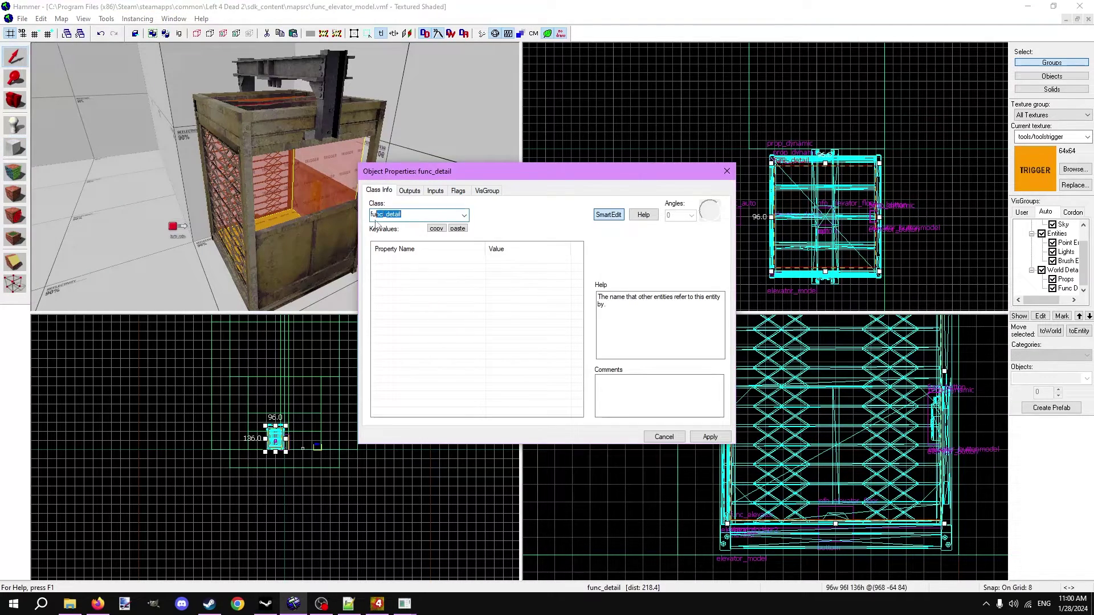
# Step: Make the brush entity a trigger_multiple and set its Entire Team Number to Survivor
pyautogui.write('trigger_multiple')
pyautogui.press('Return')
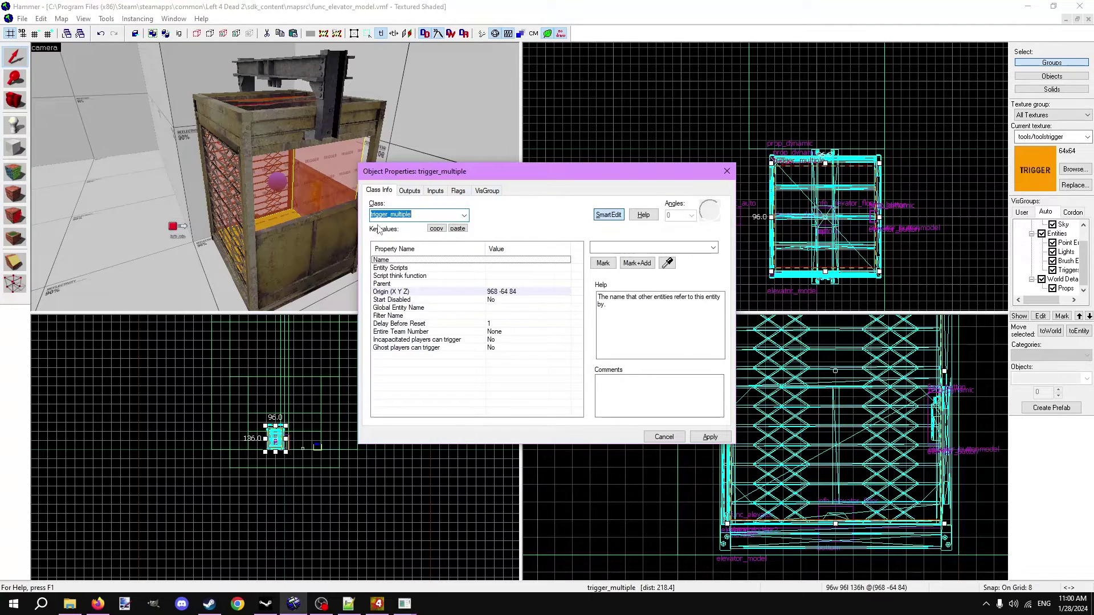
pyautogui.click(519, 331)
pyautogui.click(679, 270)
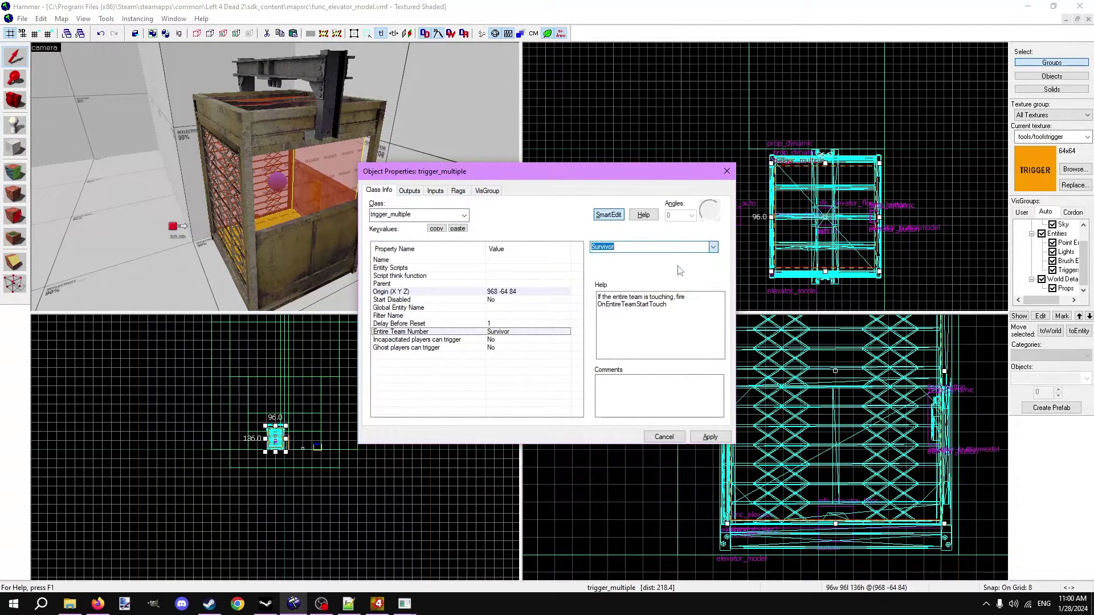
pyautogui.click(710, 436)
# Step: Add an OnEntireTeamStartTouch output to the trigger that sends Unlock to elevator_button
pyautogui.click(409, 190)
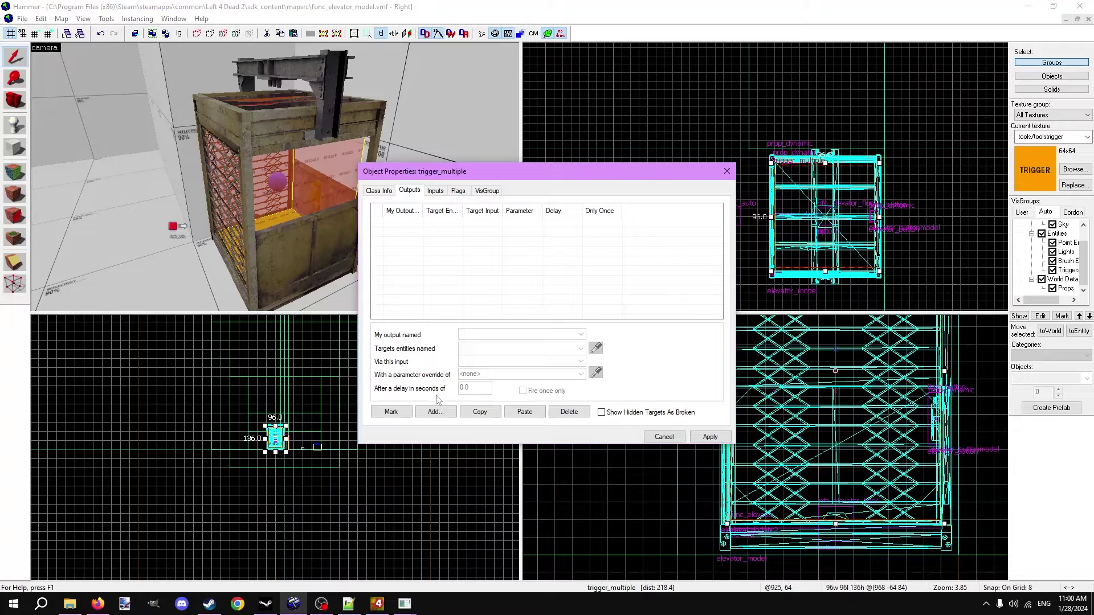
pyautogui.click(435, 412)
pyautogui.click(582, 334)
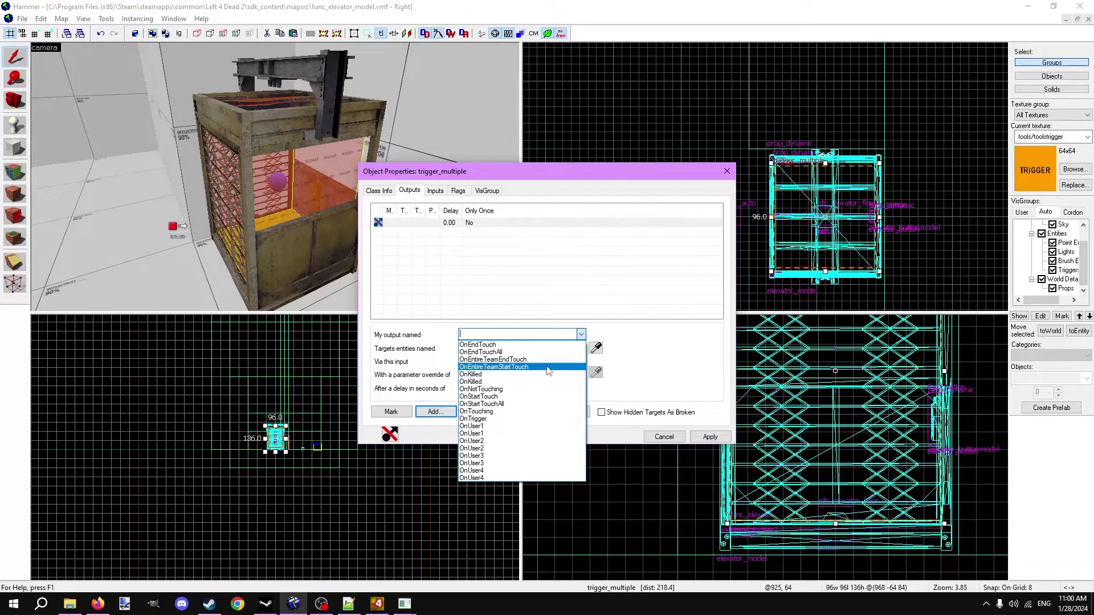
pyautogui.click(548, 367)
pyautogui.click(580, 348)
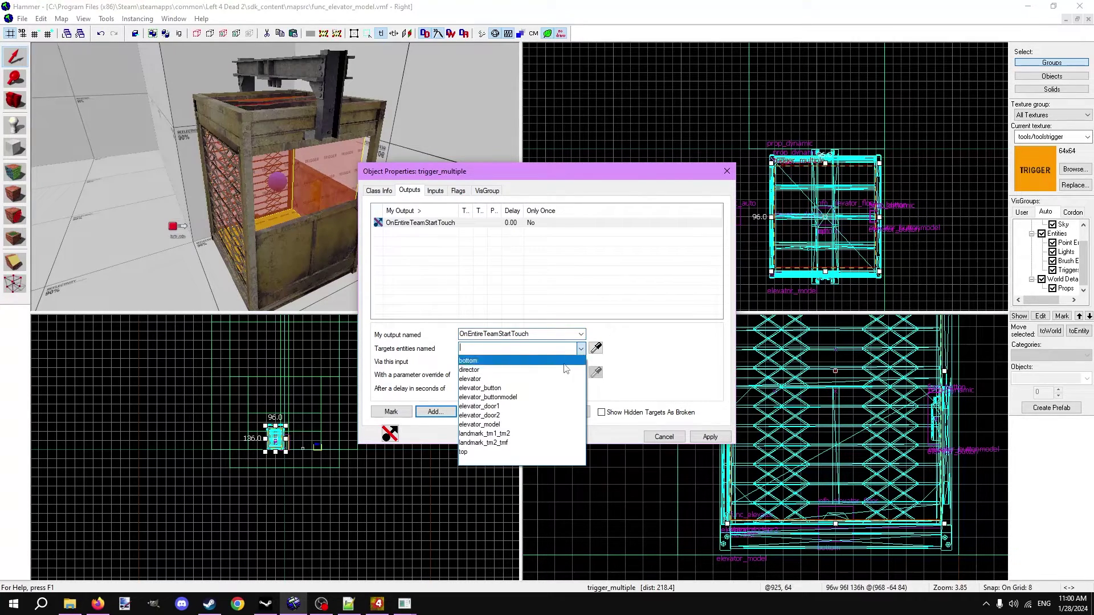
pyautogui.click(545, 388)
pyautogui.click(580, 361)
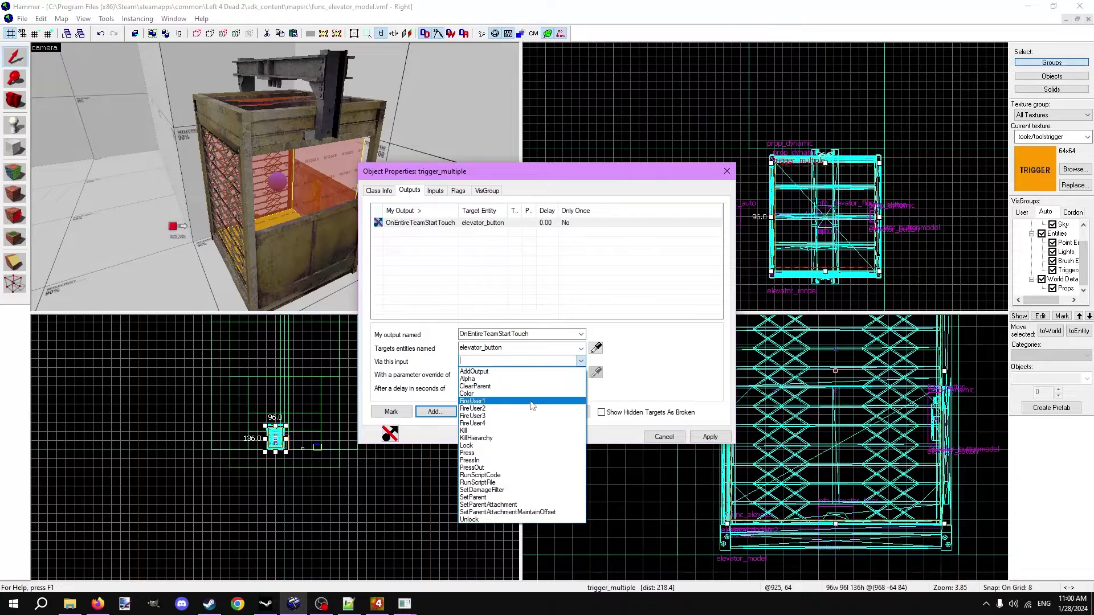
pyautogui.click(476, 522)
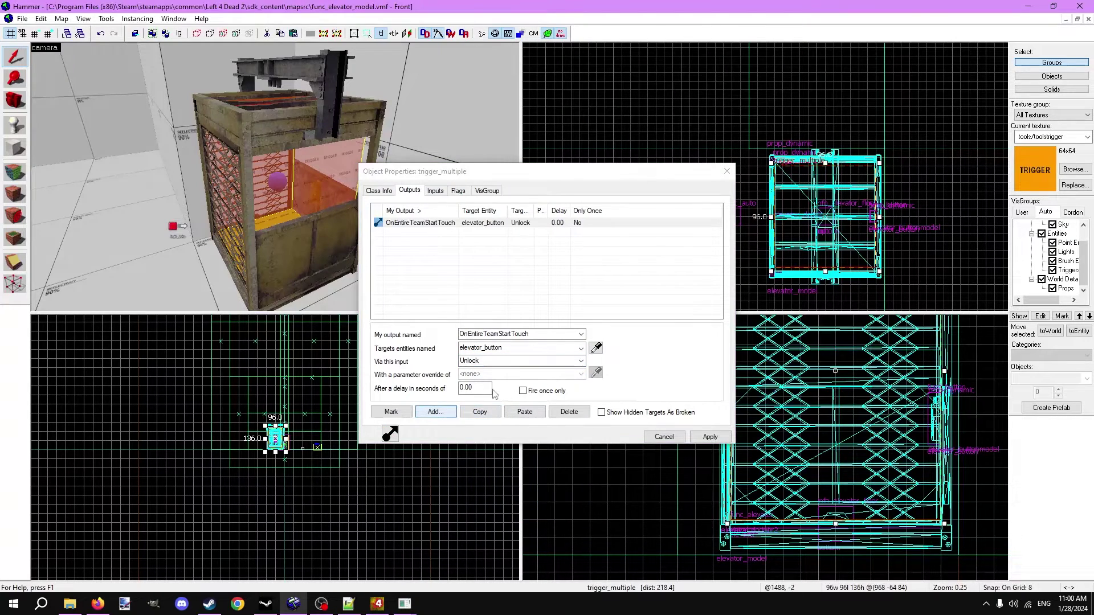
# Step: Add a second trigger output, OnEndTouch, that sends Lock to elevator_button
pyautogui.click(435, 412)
pyautogui.click(580, 334)
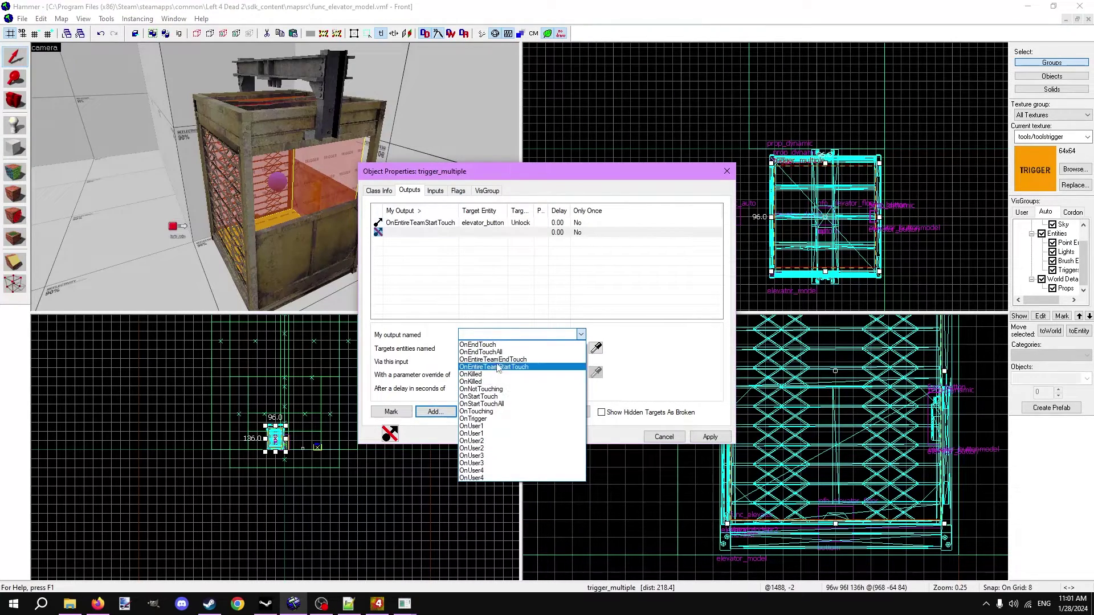
pyautogui.click(477, 344)
pyautogui.click(580, 348)
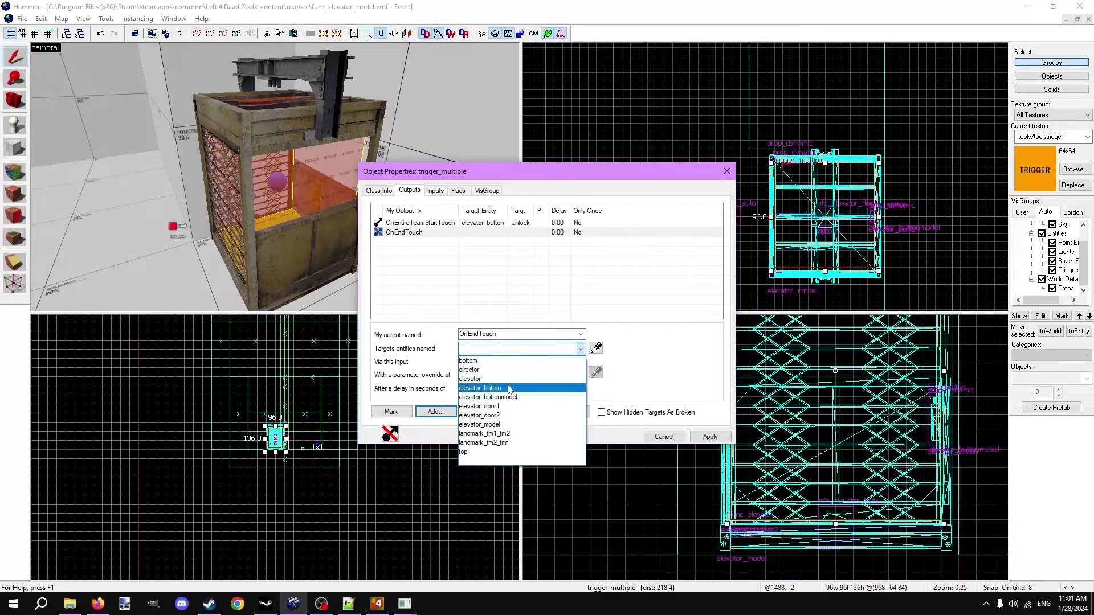
pyautogui.click(508, 388)
pyautogui.click(580, 361)
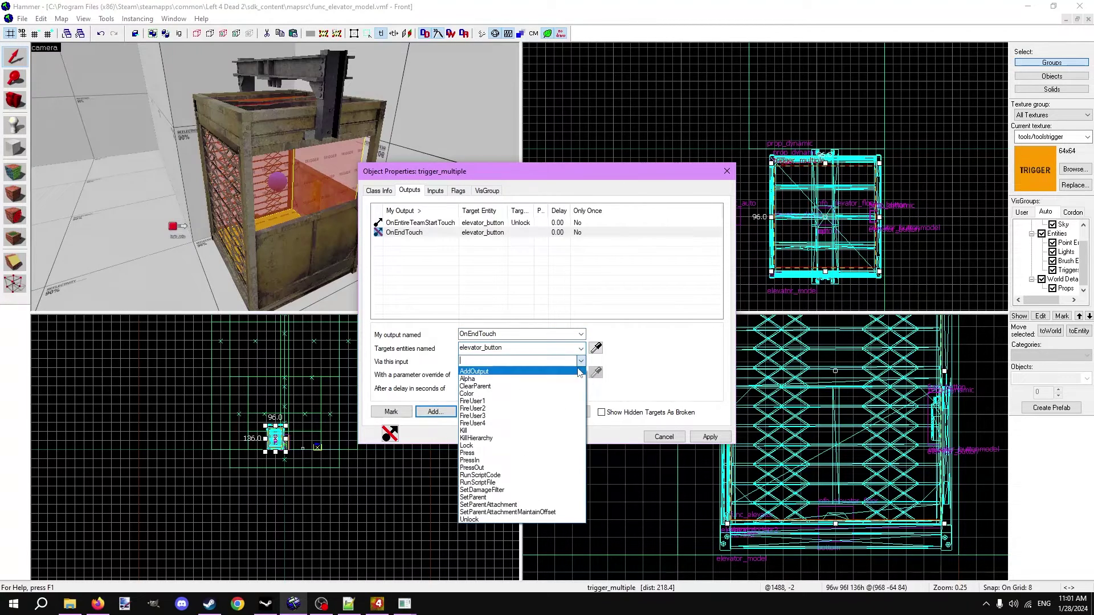
pyautogui.click(480, 446)
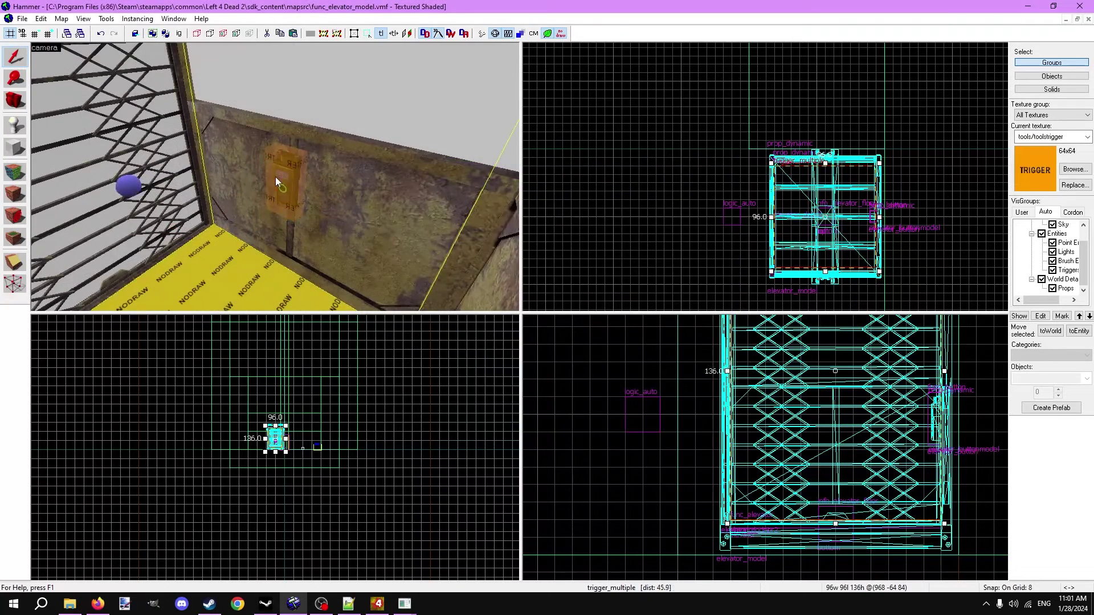
# Step: Enable the Starts locked flag on the elevator_button func_button and apply it
pyautogui.doubleClick(275, 178)
pyautogui.click(462, 194)
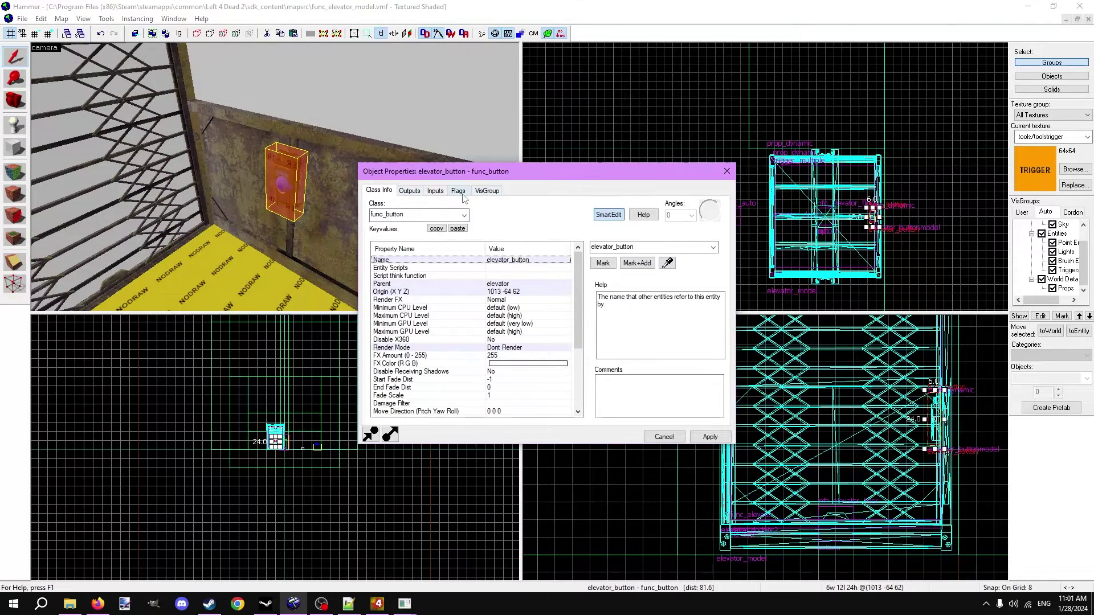
pyautogui.click(458, 191)
pyautogui.click(376, 253)
pyautogui.click(710, 436)
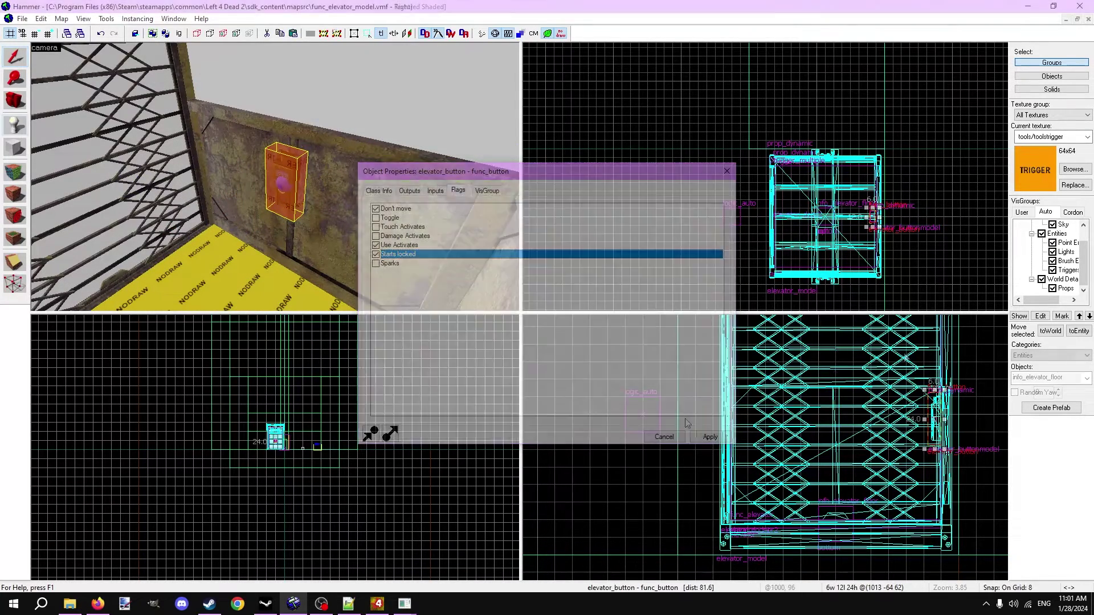
# Step: Place an info_game_event_proxy entity on the platform floor near the elevator button
pyautogui.hotkey('shift', 'e')
pyautogui.write('game')
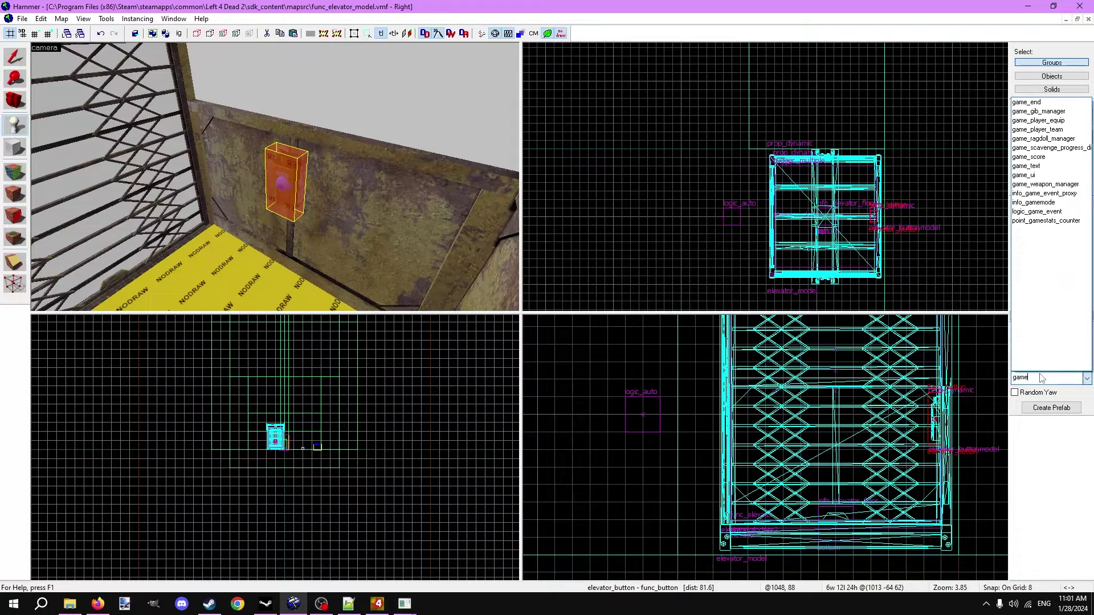
pyautogui.write('_event')
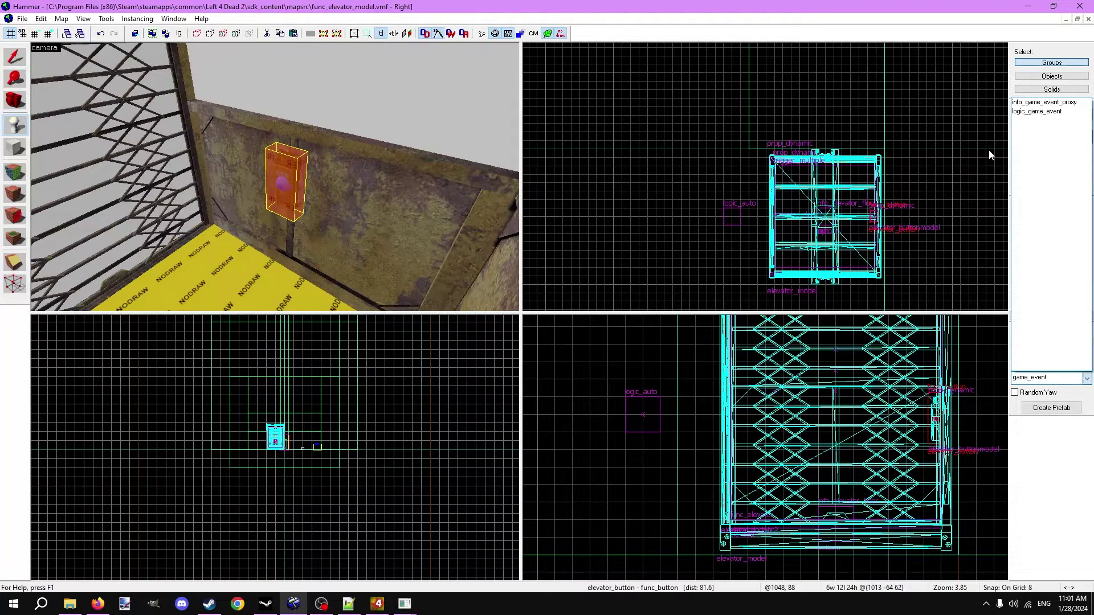
pyautogui.click(1026, 103)
pyautogui.click(251, 286)
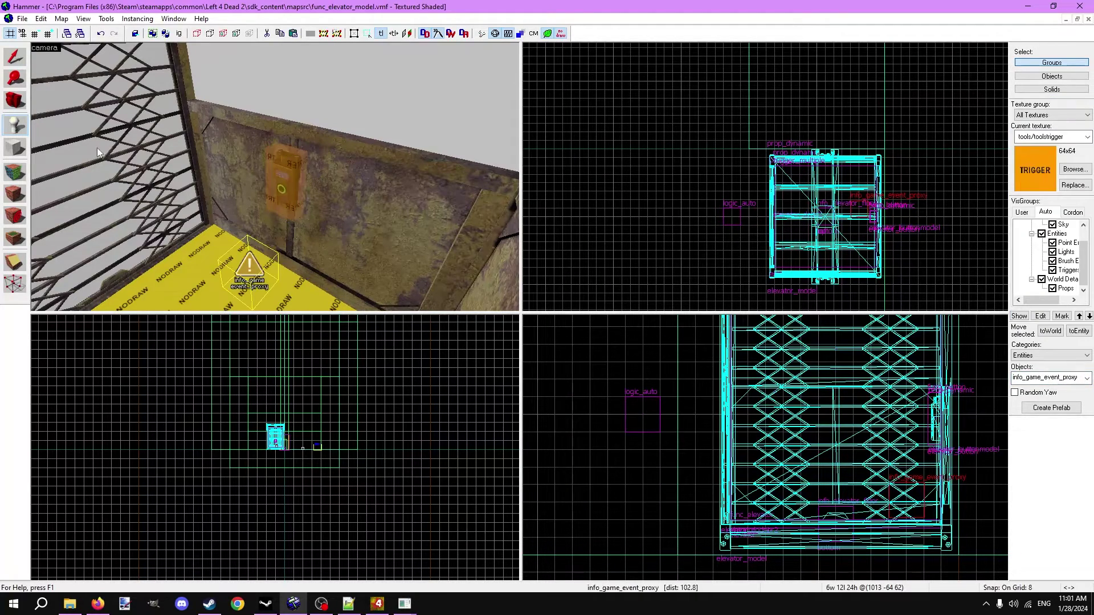
# Step: Move the info_game_event_proxy up in front of the elevator button, to origin 1000 -64 64
pyautogui.click(14, 57)
pyautogui.scroll(4, 843, 212)
pyautogui.moveTo(879, 208); pyautogui.dragTo(882, 203)
pyautogui.scroll(1, 889, 476)
pyautogui.moveTo(907, 506); pyautogui.dragTo(909, 408)
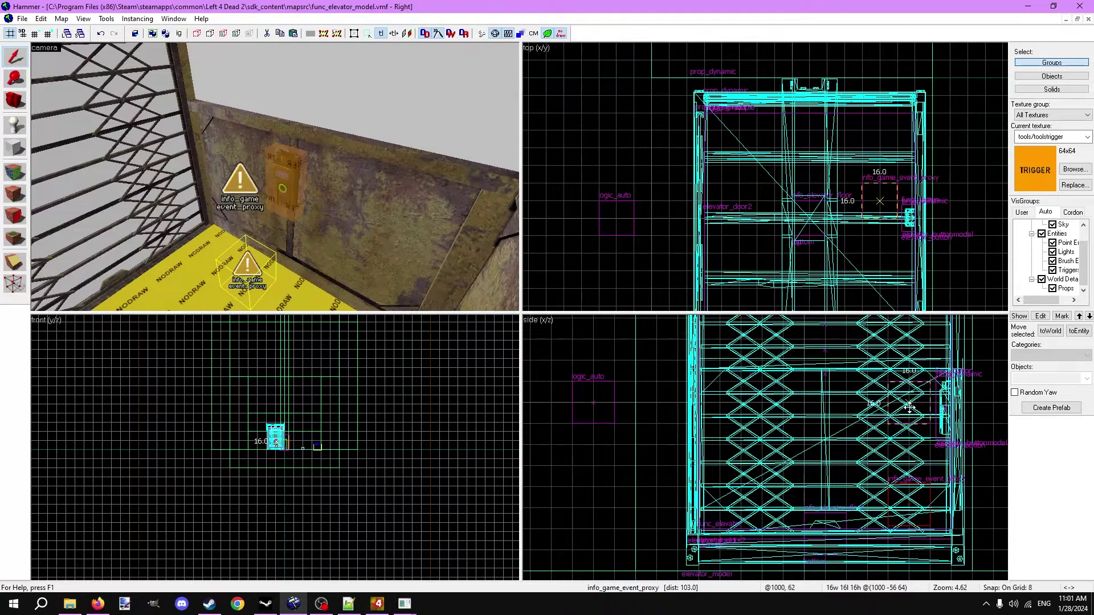
pyautogui.press('z')
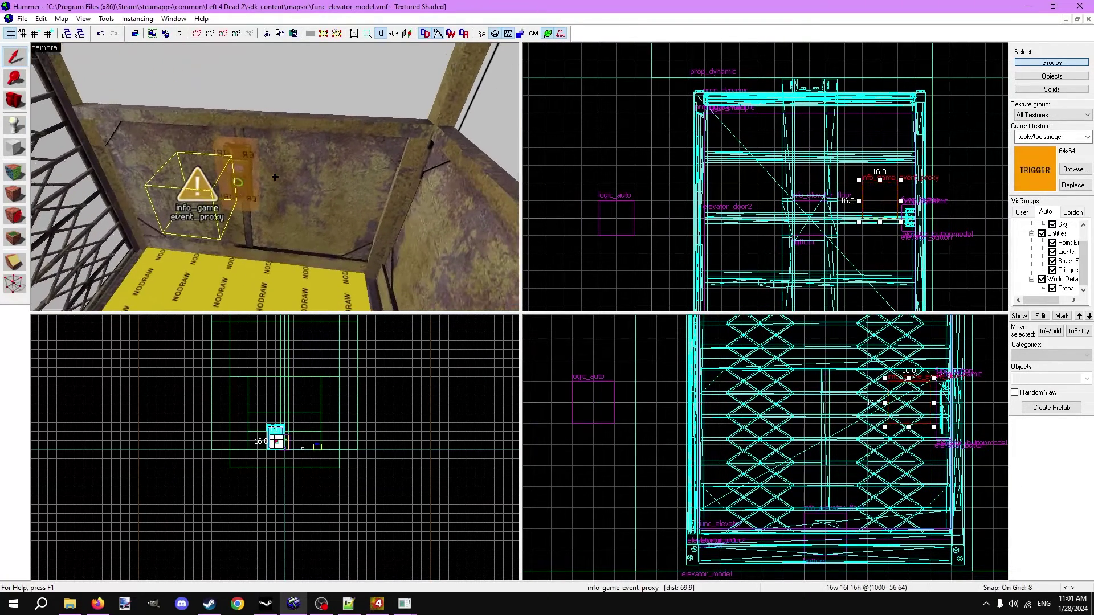
pyautogui.press('z')
pyautogui.moveTo(197, 191); pyautogui.dragTo(224, 193)
# Step: Name the info_game_event_proxy elevator_buttonlockedhint in its object properties
pyautogui.doubleClick(255, 177)
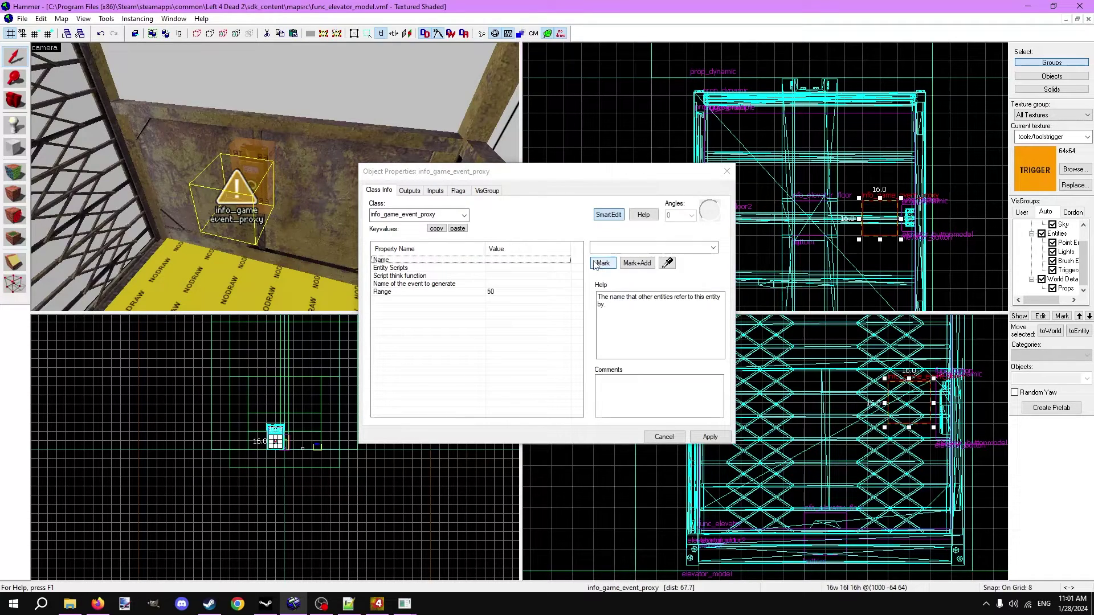
pyautogui.click(605, 249)
pyautogui.write('e')
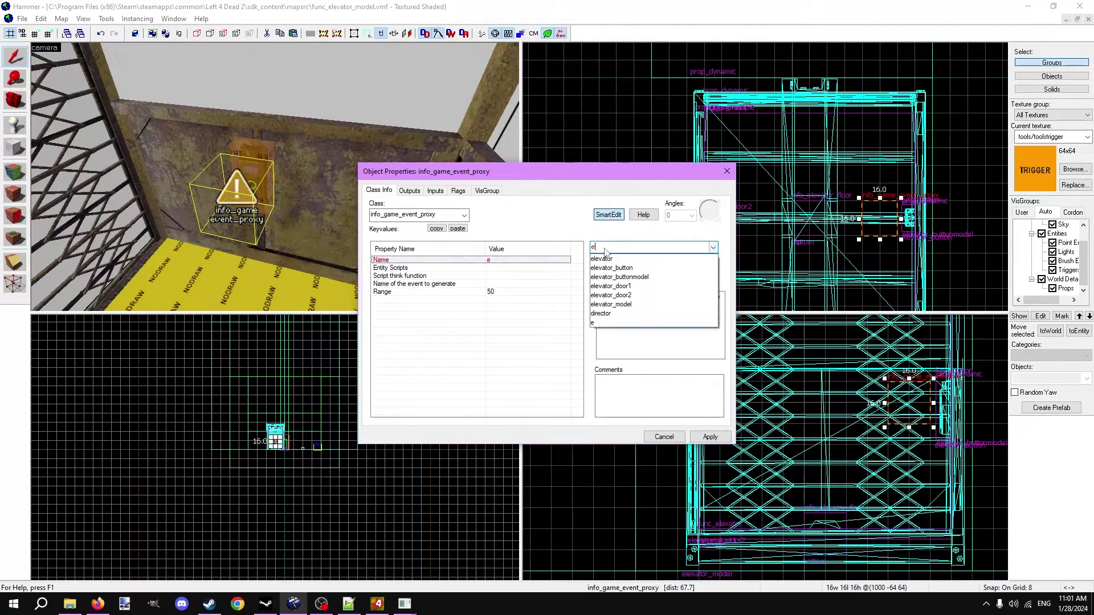
pyautogui.write('levator_buttonloc')
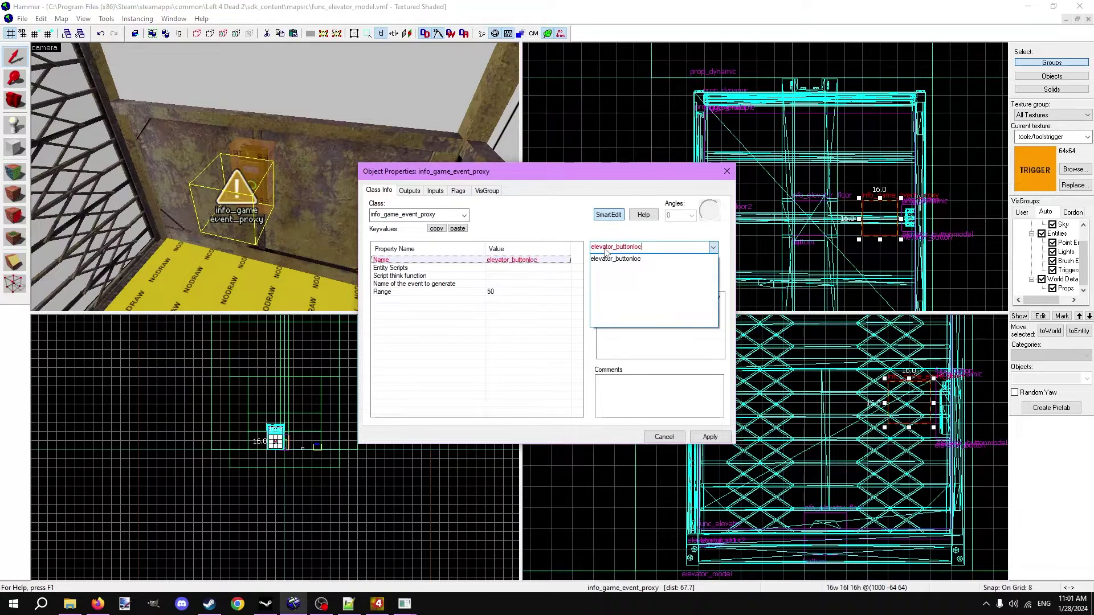
pyautogui.write('kedhint')
pyautogui.press('Return')
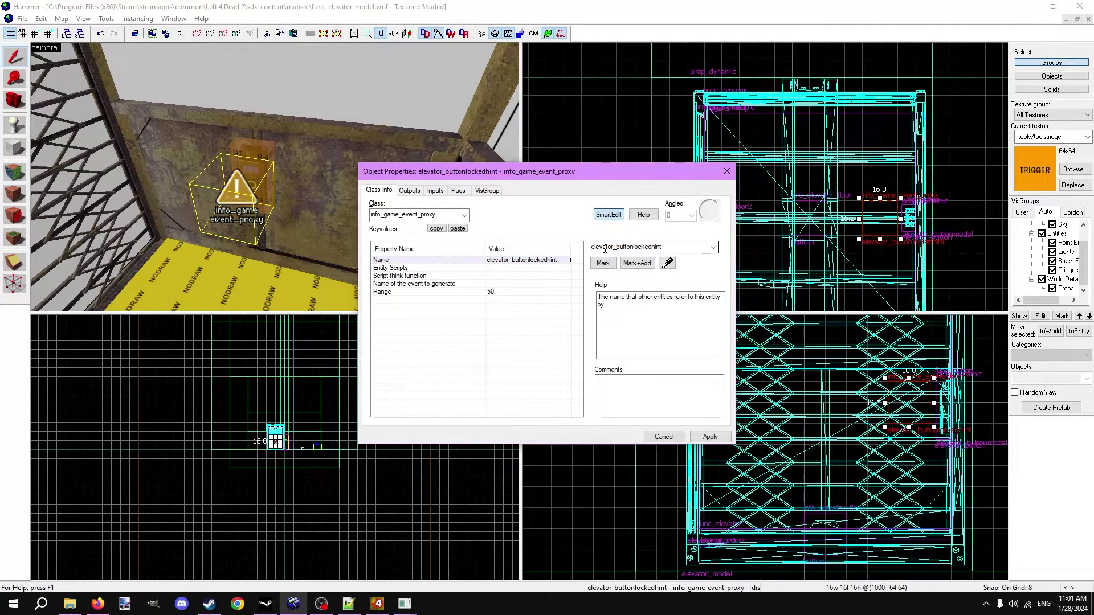
# Step: Set the info_game_event_proxy's name of the event to generate to waiting_checkpoint_button_used
pyautogui.click(511, 284)
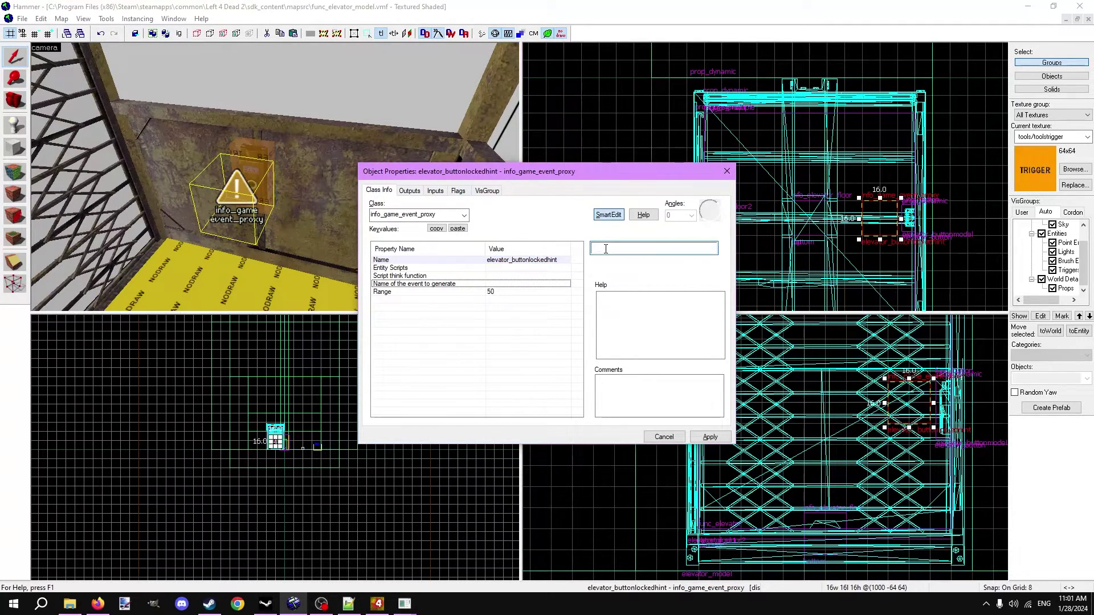
pyautogui.write('waiting_checkpoint_but')
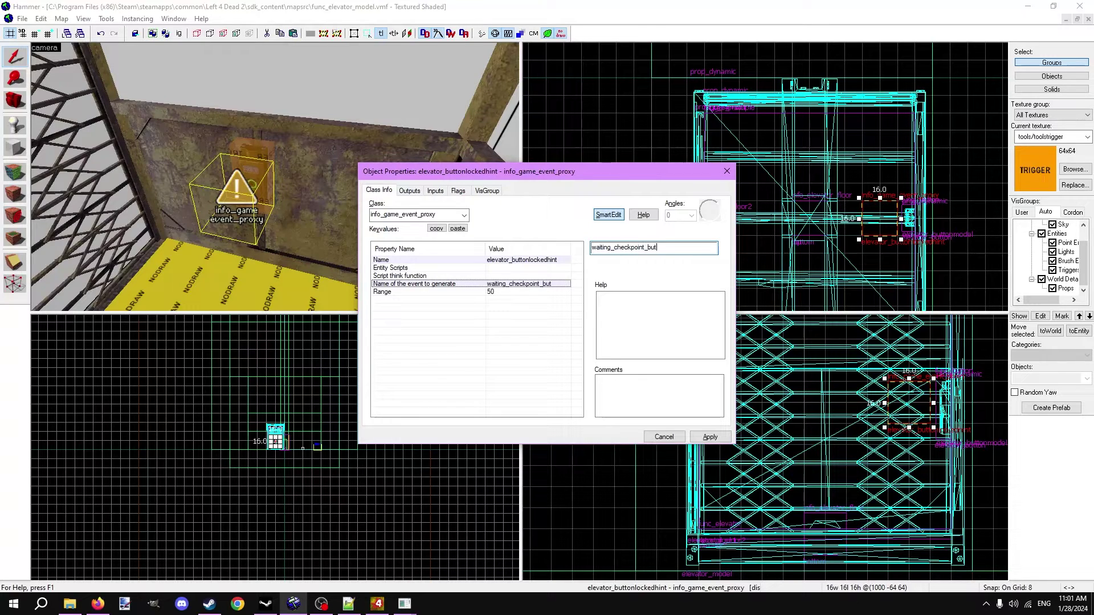
pyautogui.write('waiting_checkpoint_button_used')
pyautogui.press('Return')
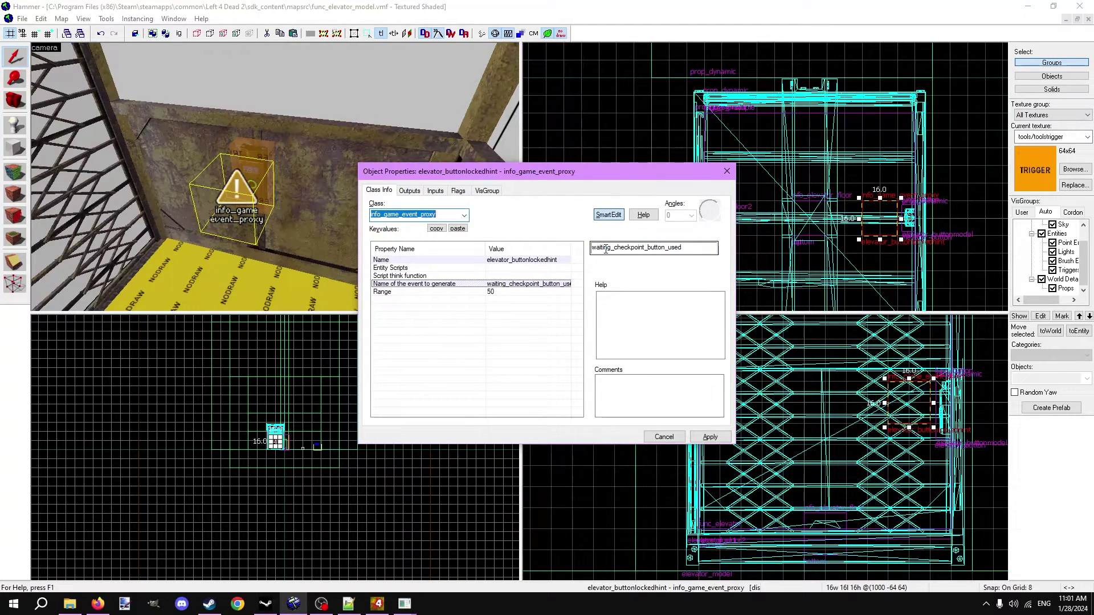
# Step: Add an OnUseLocked output targeting elevator_buttonlockedhint to the elevator_button func_button, and try the elevator button in Left 4 Dead 2
pyautogui.click(248, 151)
pyautogui.click(409, 190)
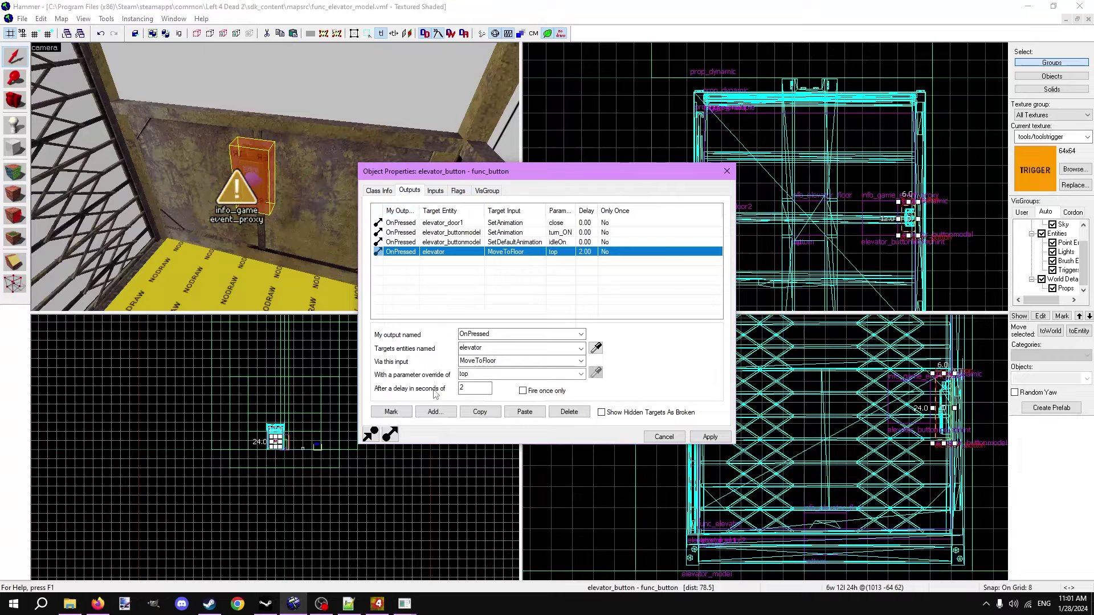
pyautogui.click(436, 411)
pyautogui.click(580, 334)
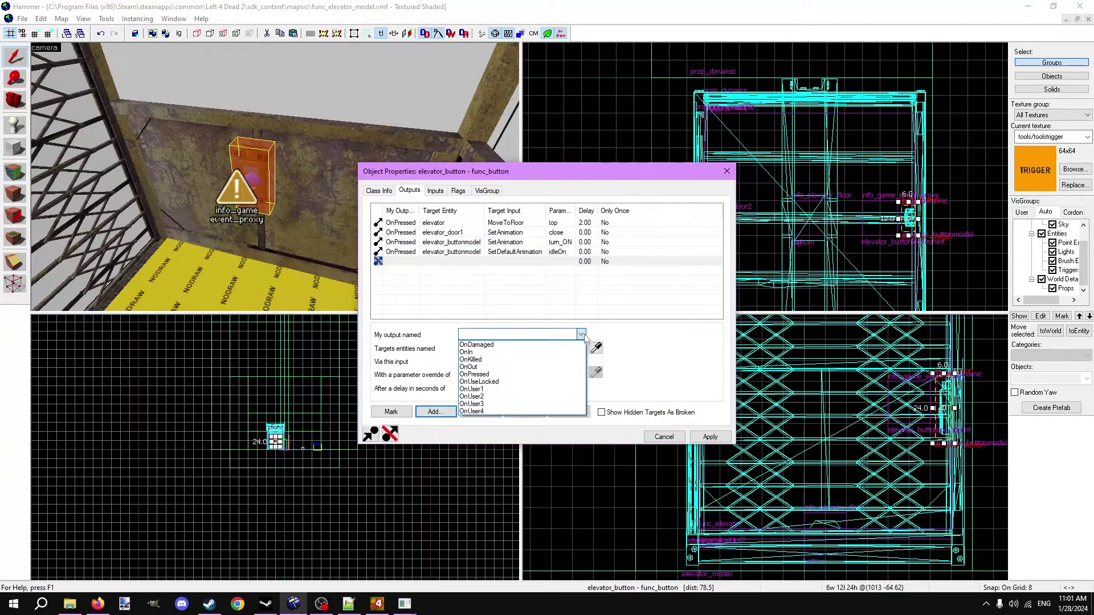
pyautogui.click(509, 380)
pyautogui.click(580, 348)
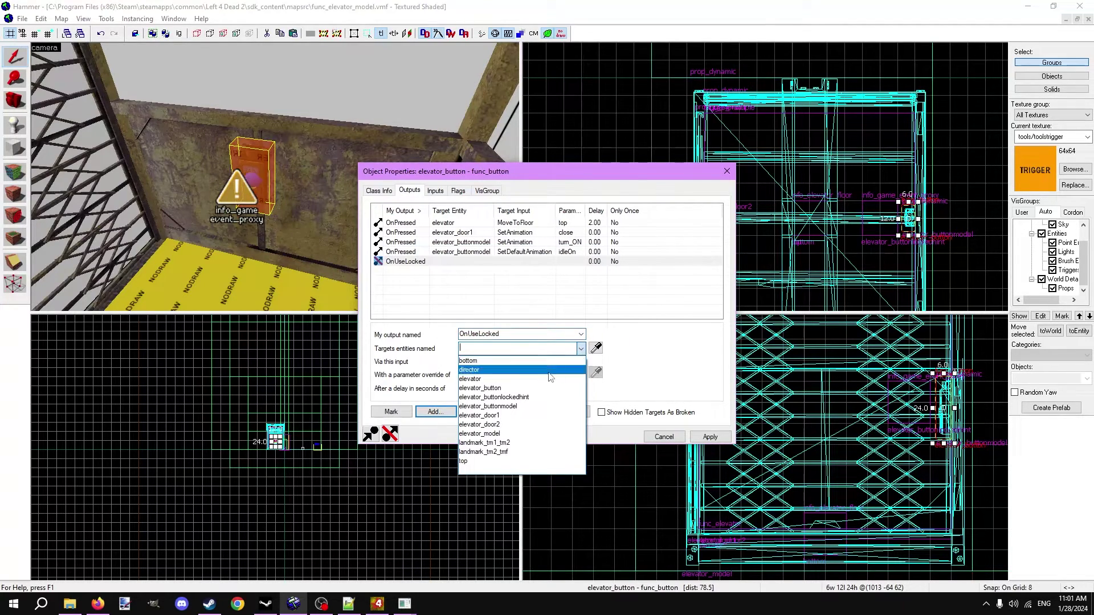
pyautogui.click(541, 399)
pyautogui.click(581, 361)
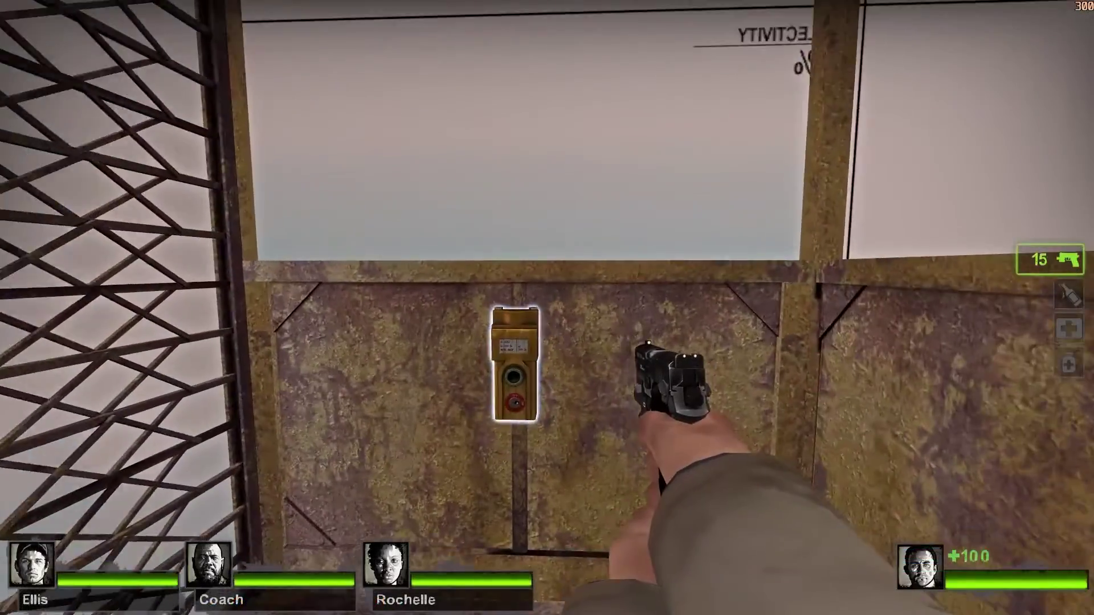
pyautogui.press('e')
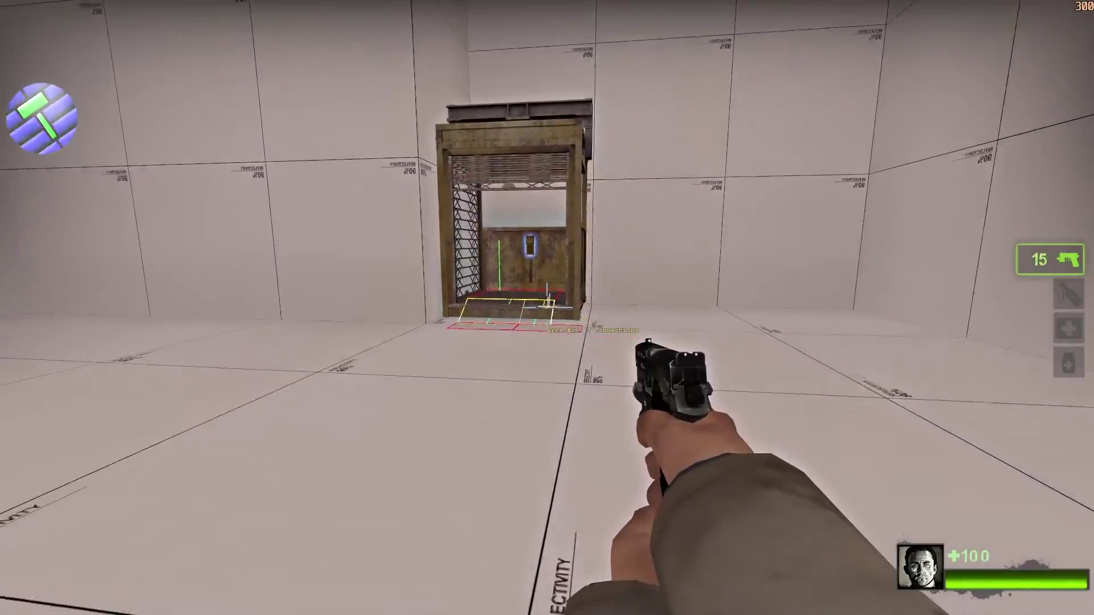
# Step: Select and delete the three nav areas covering the elevator floor and its edges
pyautogui.press('w')
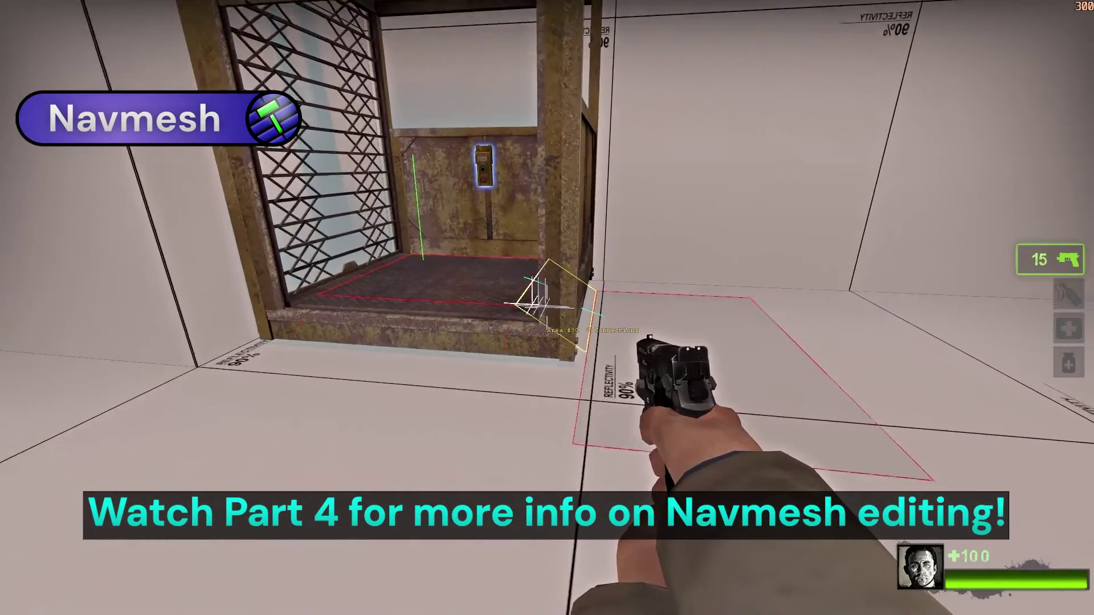
pyautogui.press('d')
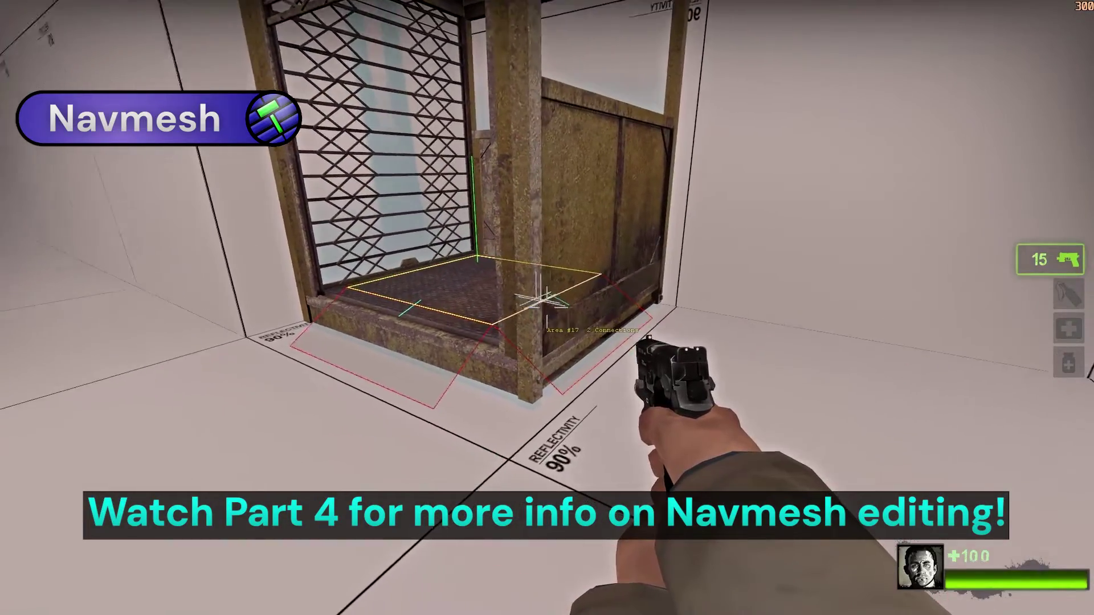
pyautogui.press('a')
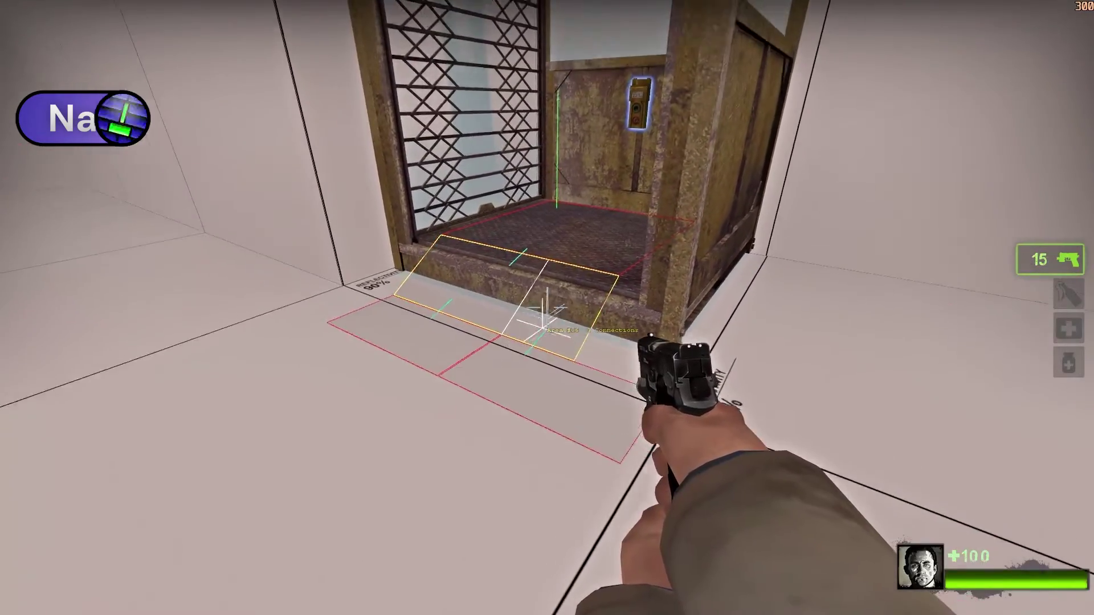
pyautogui.press('w')
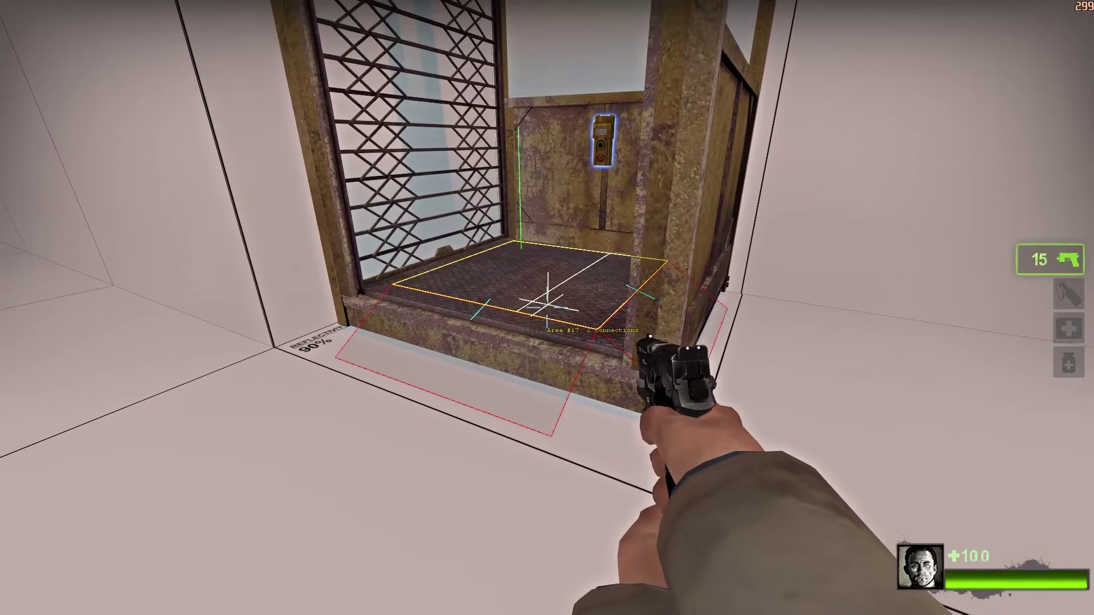
pyautogui.press('s')
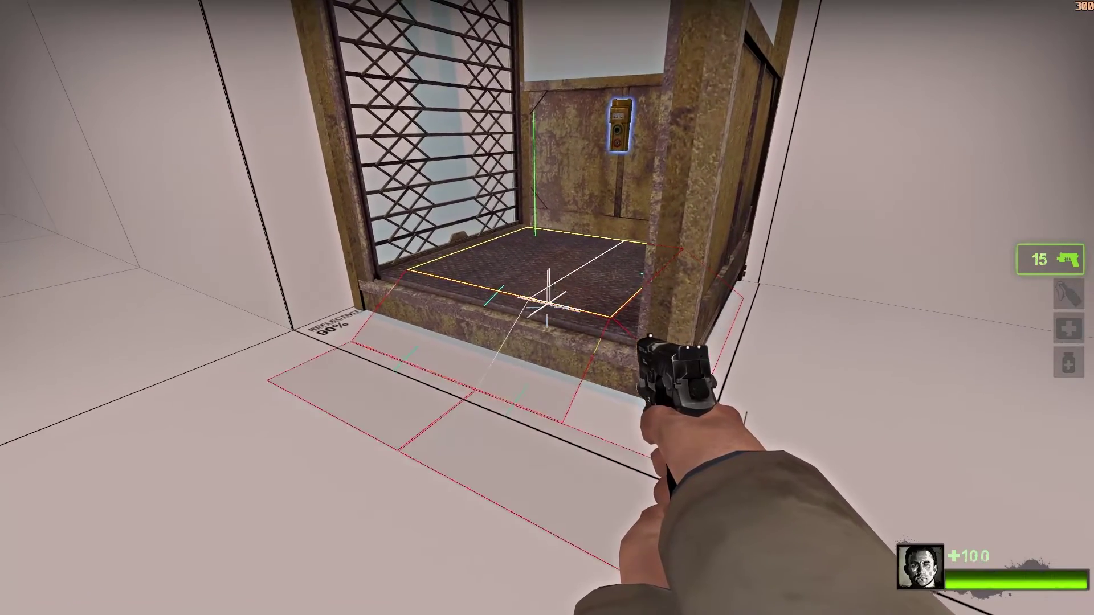
pyautogui.press('t')
pyautogui.press('t')
pyautogui.press('t')
pyautogui.press('Delete')
pyautogui.press('a')
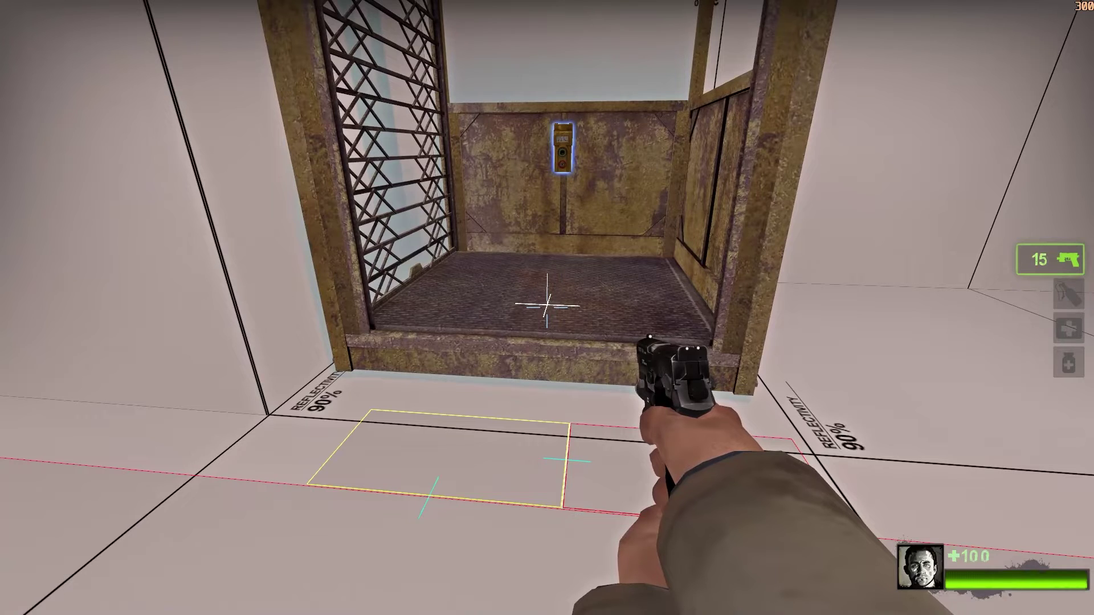
# Step: Enable navmesh grid snapping with the console command nav_snap_to_grid 1
pyautogui.press('`')
pyautogui.write('nav_')
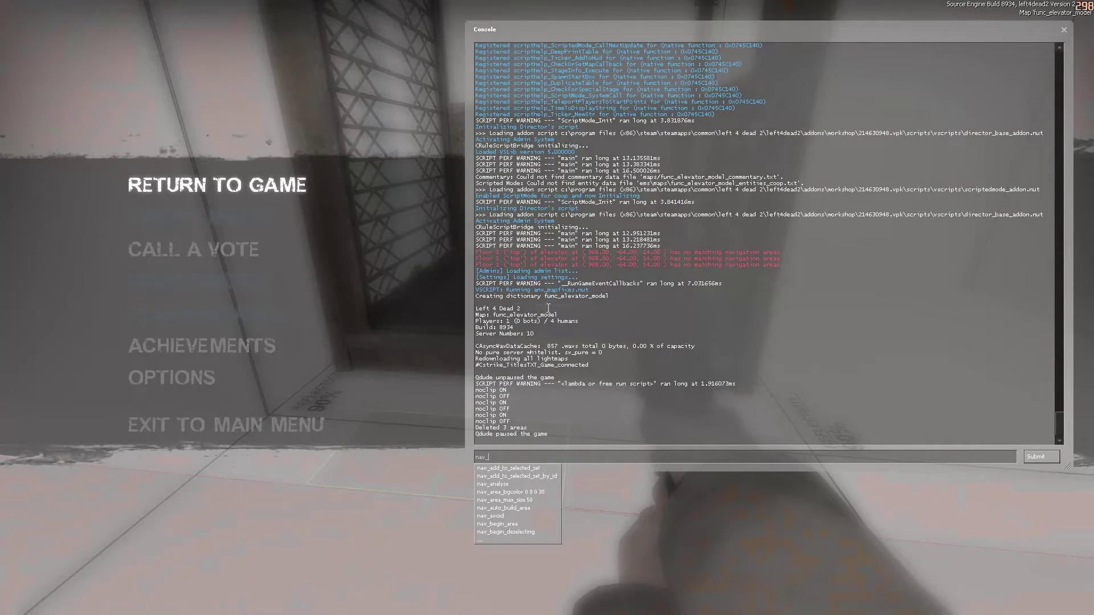
pyautogui.write('snap_to_grid 1')
pyautogui.press('Return')
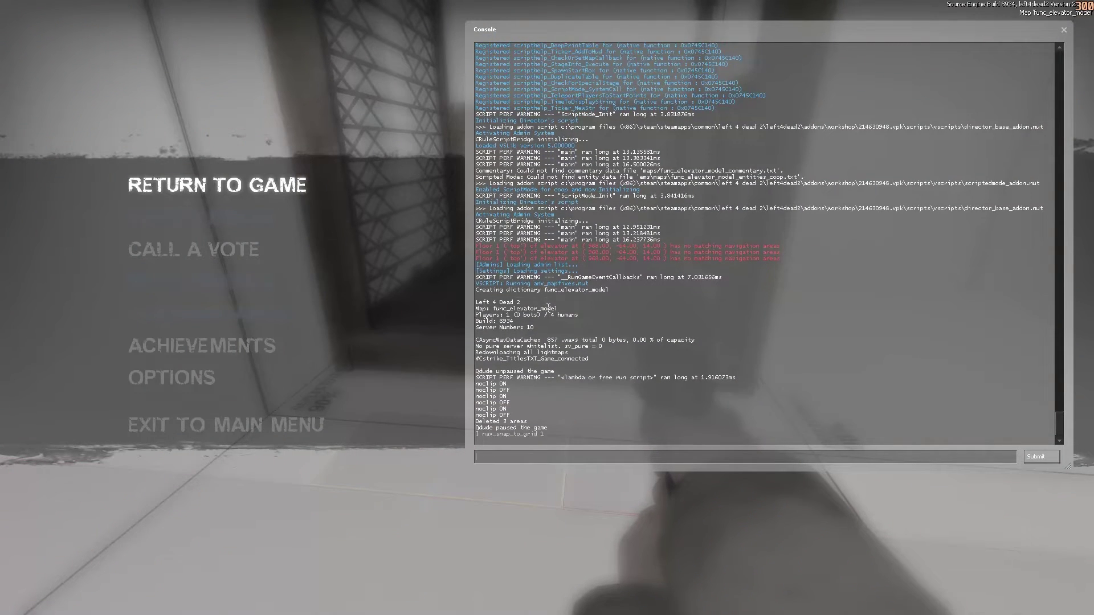
pyautogui.press('`')
# Step: Create one nav area covering the elevator floor and connect it to the ground nav area outside the doorway
pyautogui.press('w')
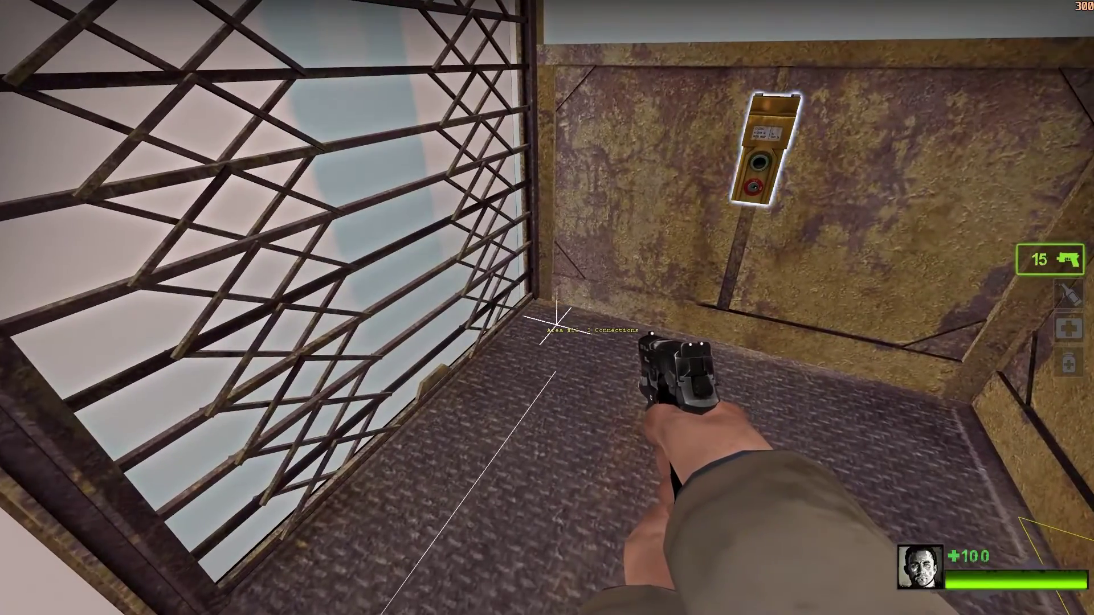
pyautogui.press('s')
pyautogui.press('w')
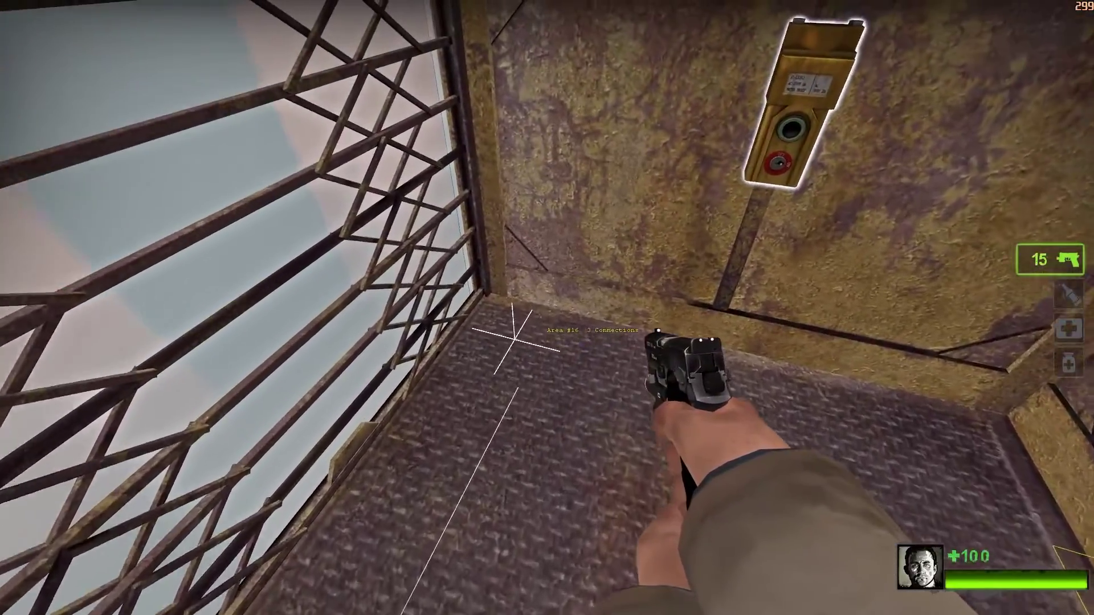
pyautogui.rightClick(547, 308)
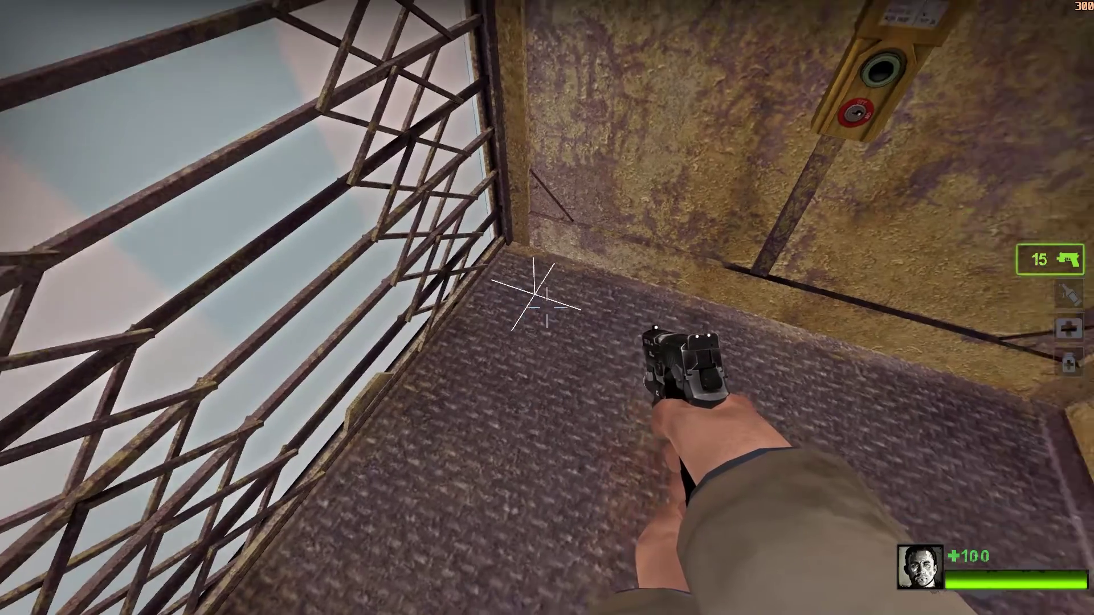
pyautogui.press('f')
pyautogui.press('f')
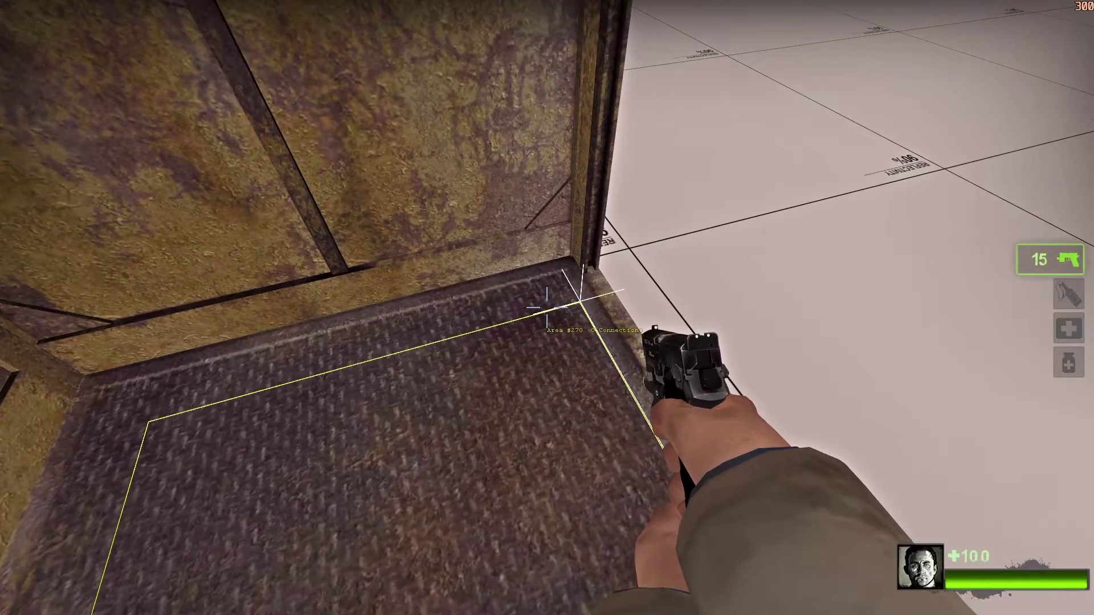
pyautogui.press('f')
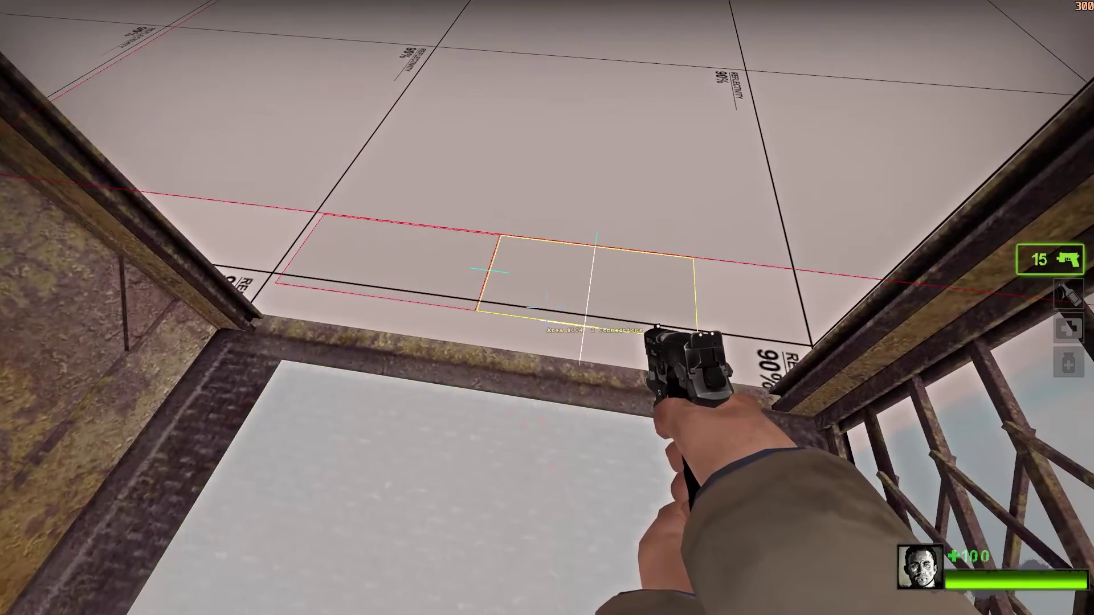
pyautogui.press('s')
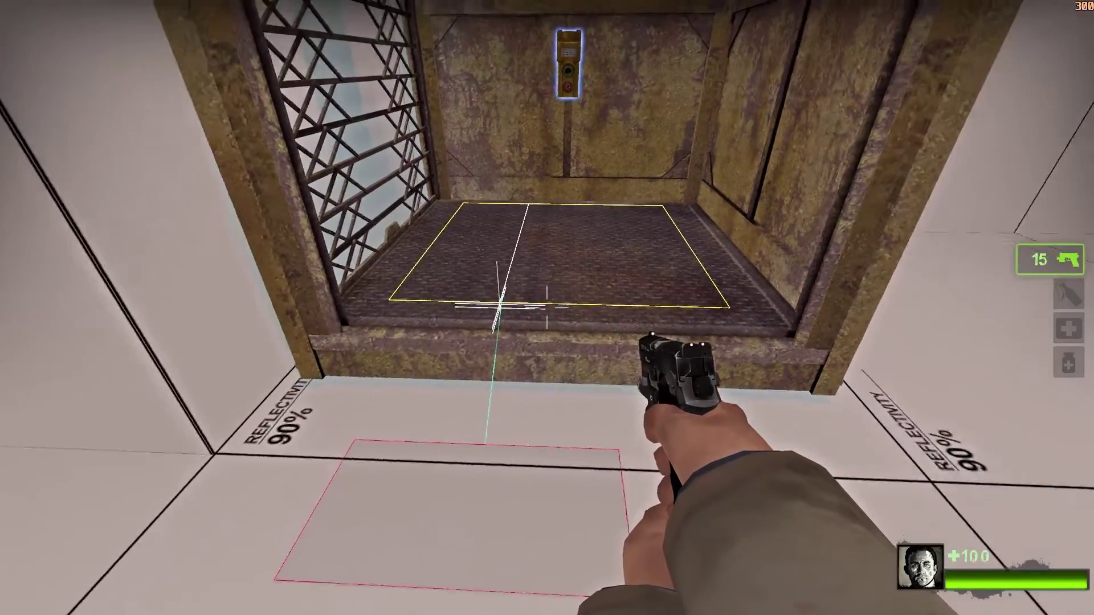
# Step: Create a matching nav area on the elevator floor at the upper stop
pyautogui.press('w')
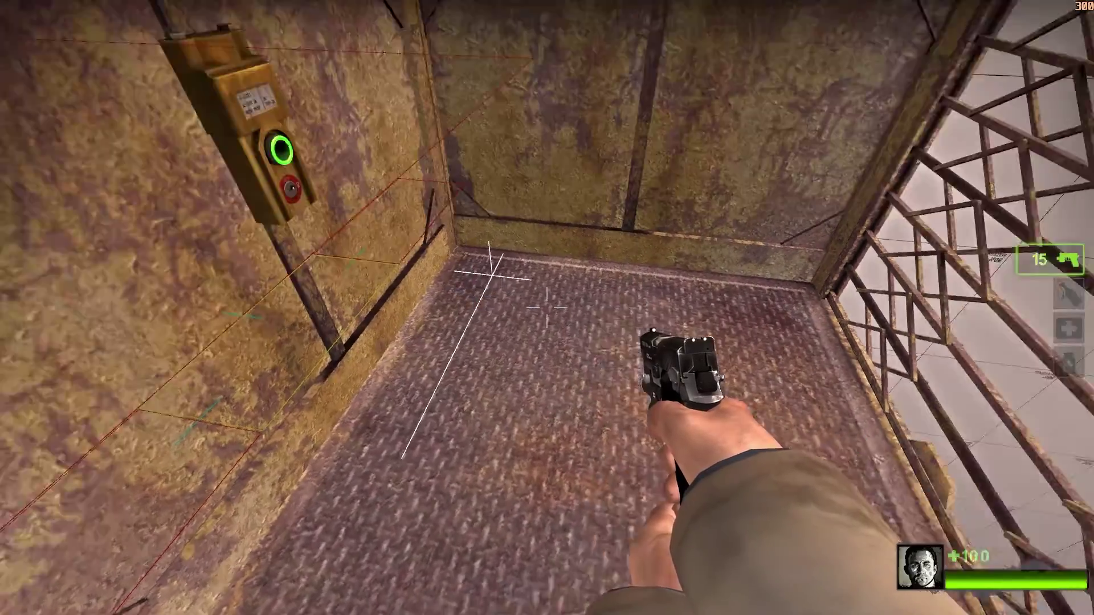
pyautogui.press('w')
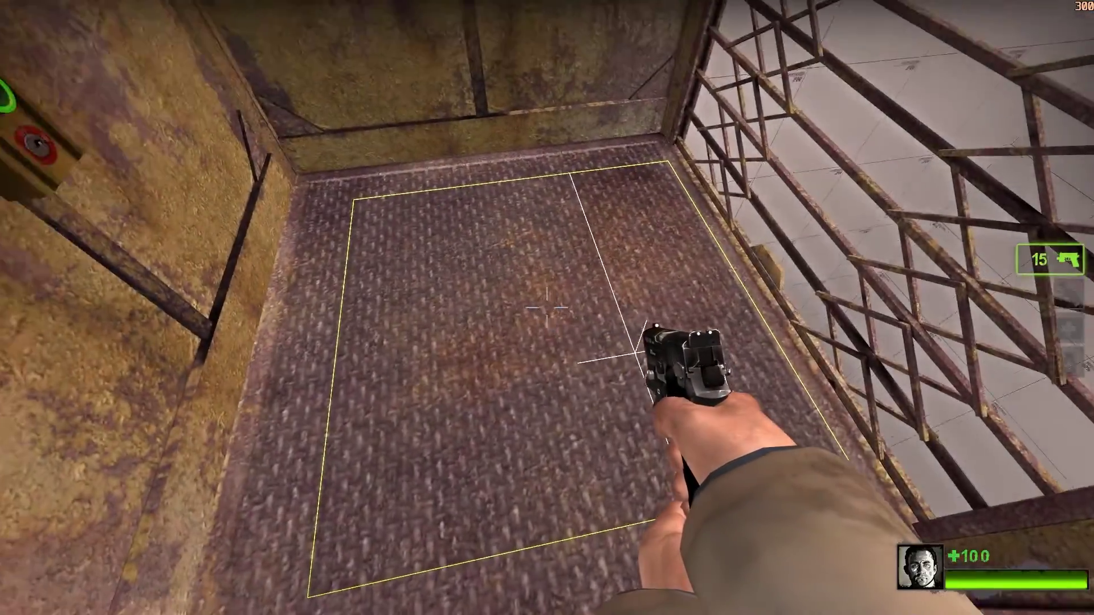
pyautogui.press('s')
pyautogui.press('s')
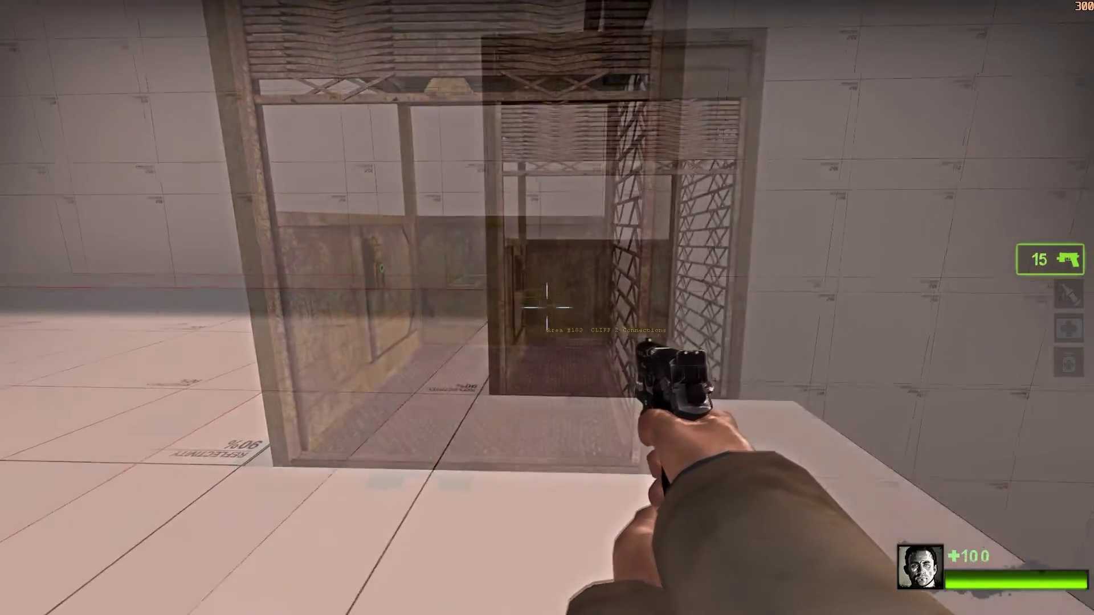
# Step: Save the navmesh with nav_save and analyze it with nav_analyze
pyautogui.press('`')
pyautogui.write('nav_save')
pyautogui.press('Return')
pyautogui.write('nav')
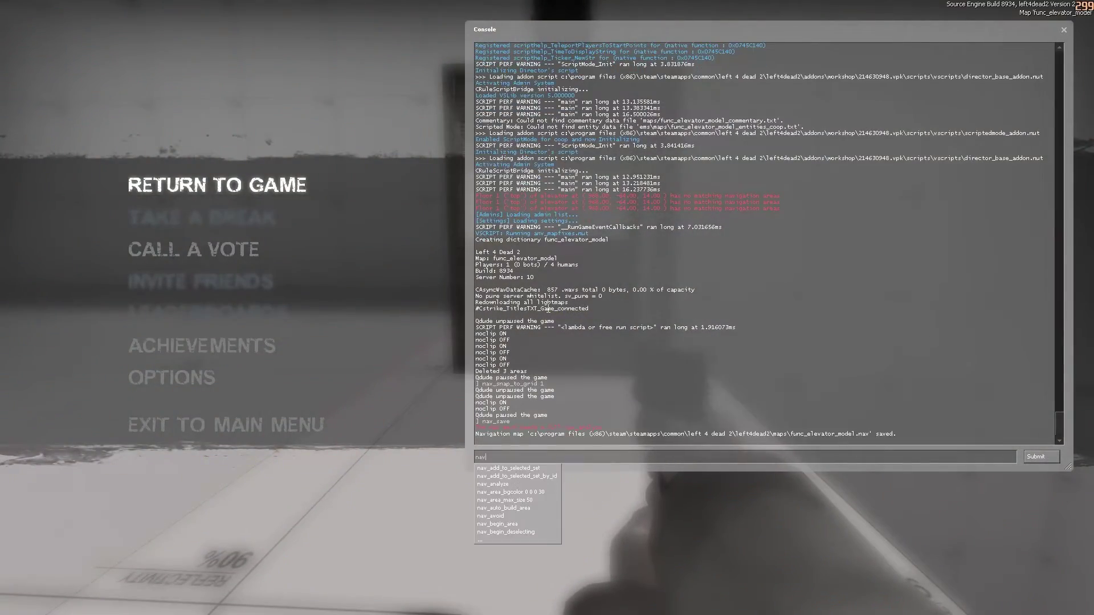
pyautogui.write('_analyze')
pyautogui.press('Return')
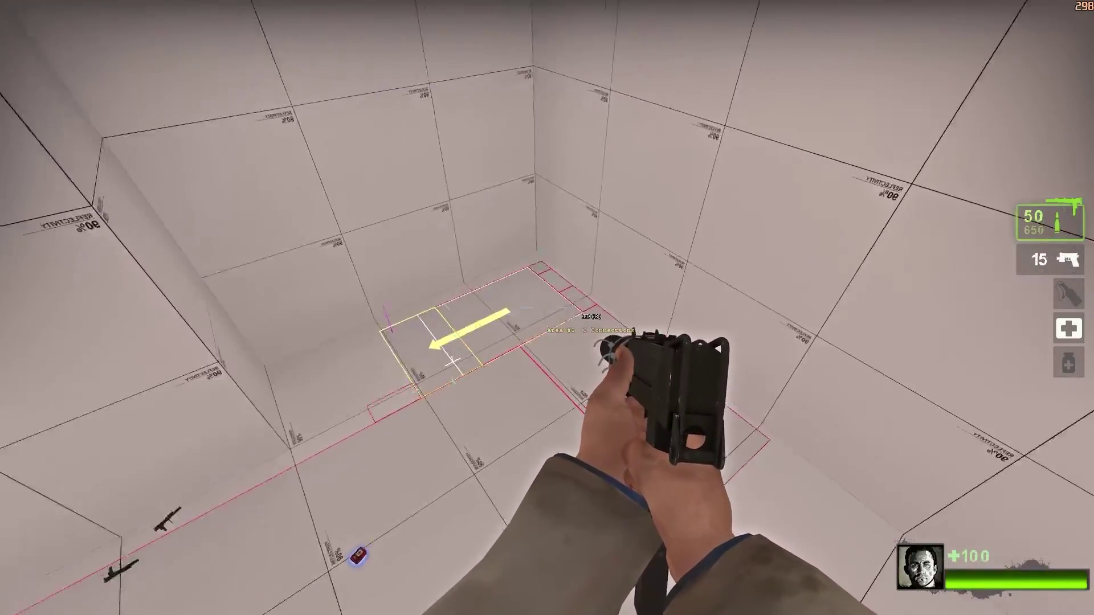
# Step: Examine the analyzed navmesh and its escape route flow between the start area, the elevator and the checkpoint
pyautogui.press('w')
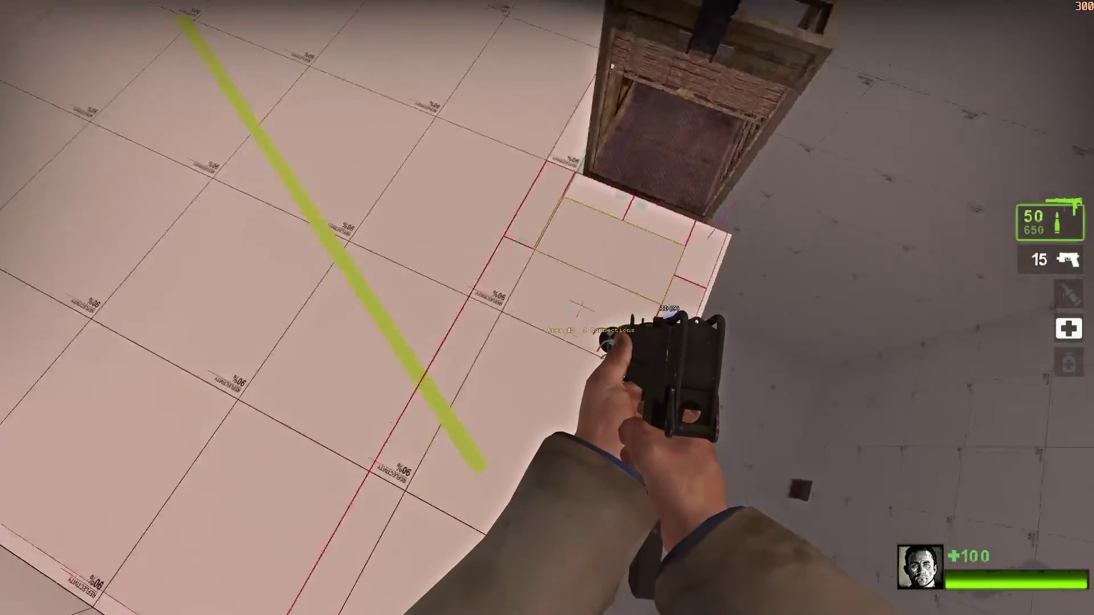
pyautogui.press('w')
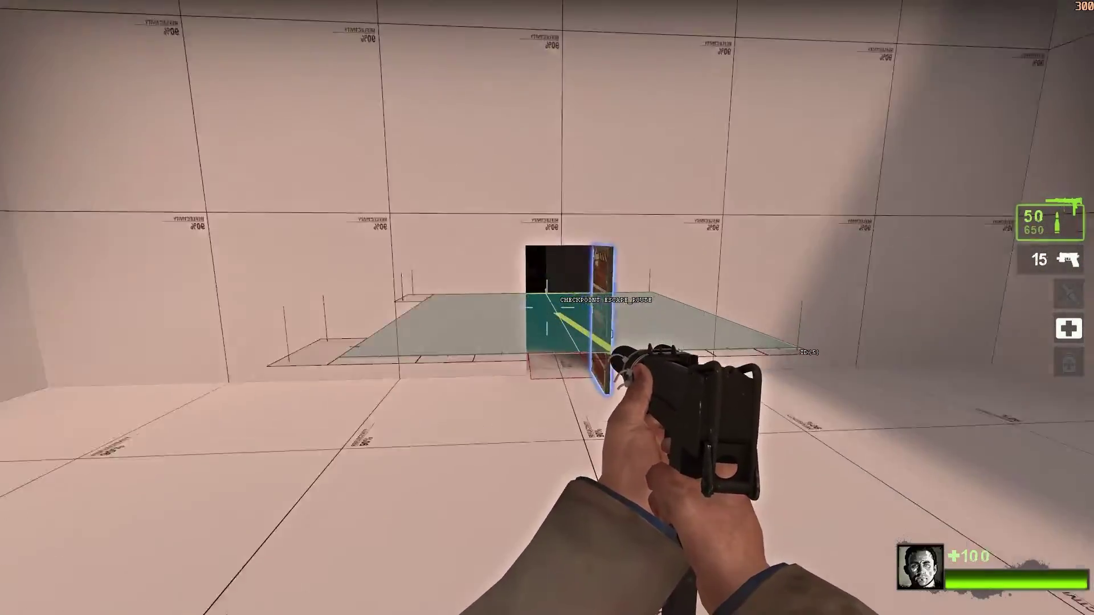
pyautogui.press('w')
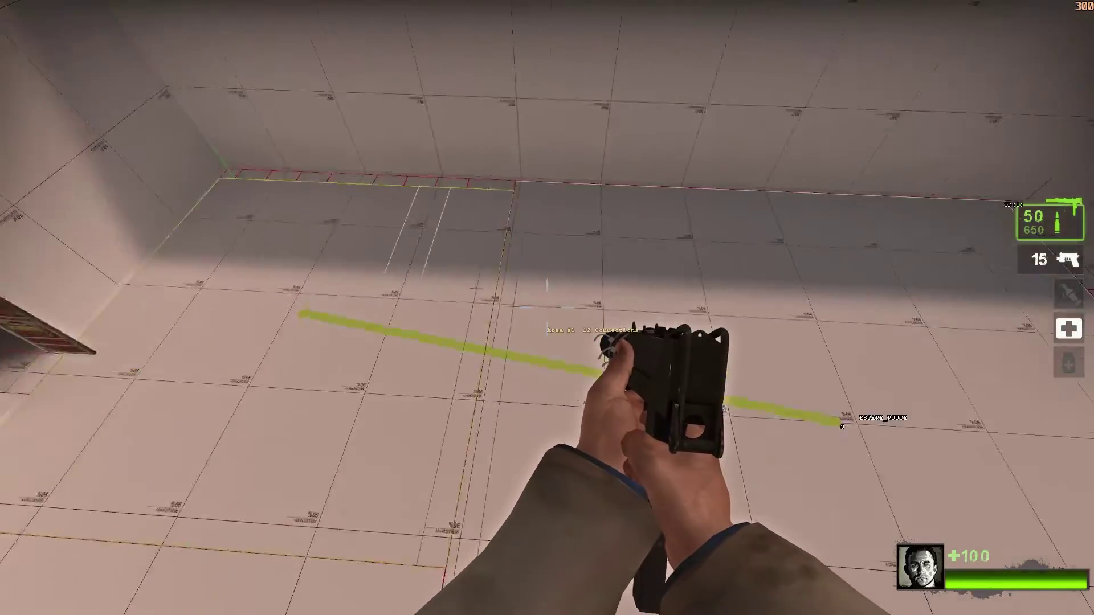
pyautogui.press('w')
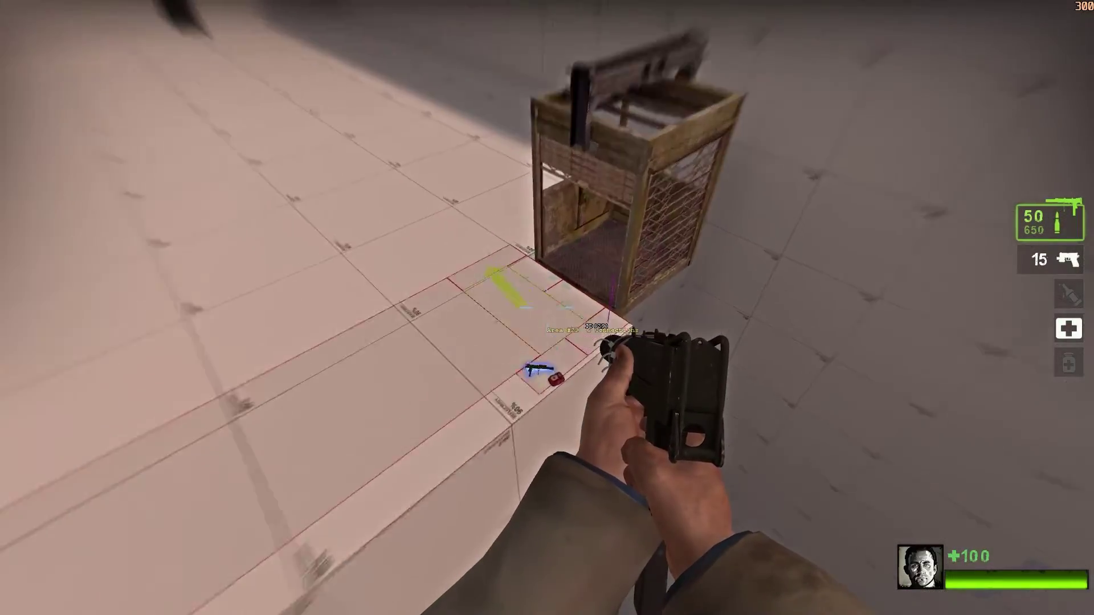